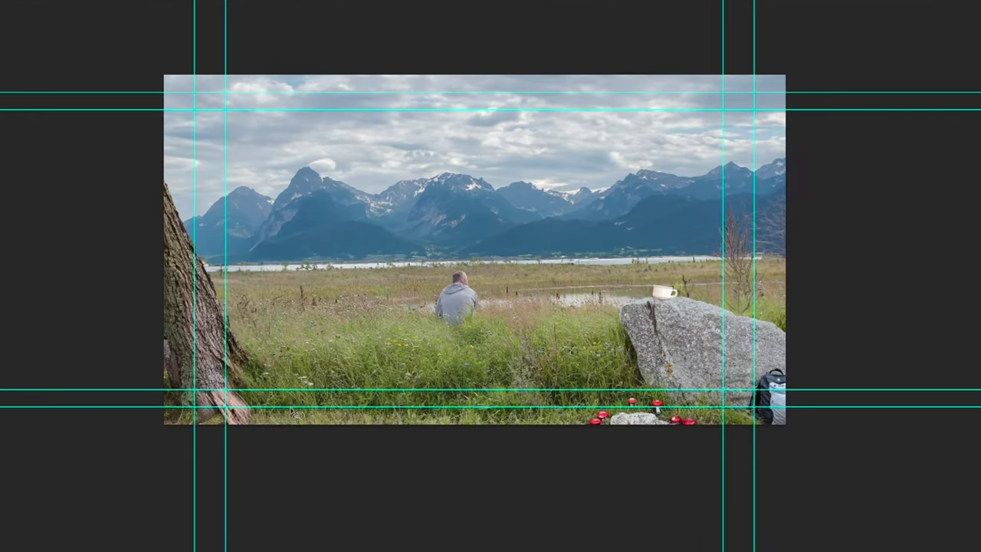
# Select the grass below the man and generate a fill from the prompt 'old tree rub'.
pyautogui.moveTo(348, 337)
pyautogui.mouseDown()
pyautogui.moveTo(389, 284)
pyautogui.moveTo(425, 321)
pyautogui.moveTo(351, 342)
pyautogui.mouseUp()
pyautogui.click(284, 445)
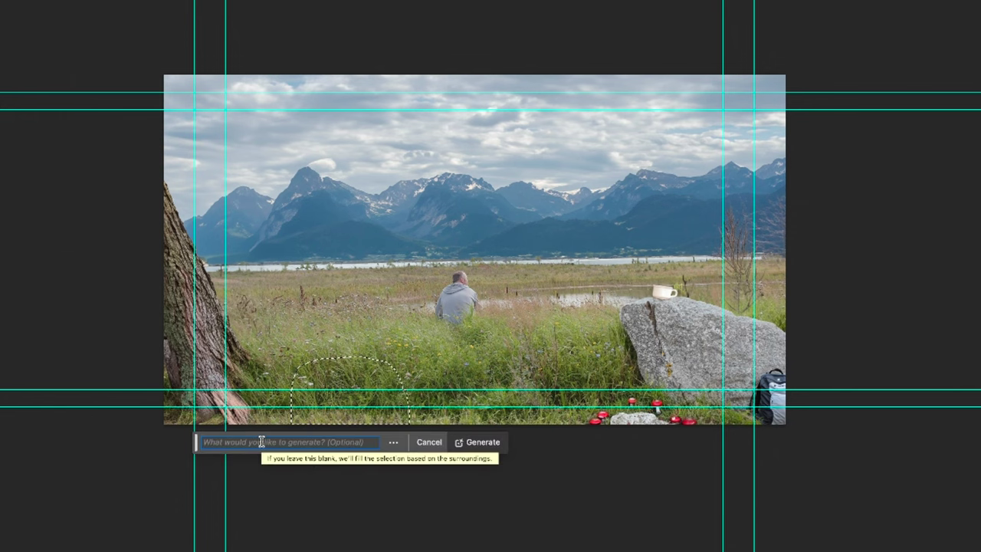
pyautogui.write('old tree rub')
pyautogui.press('Return')
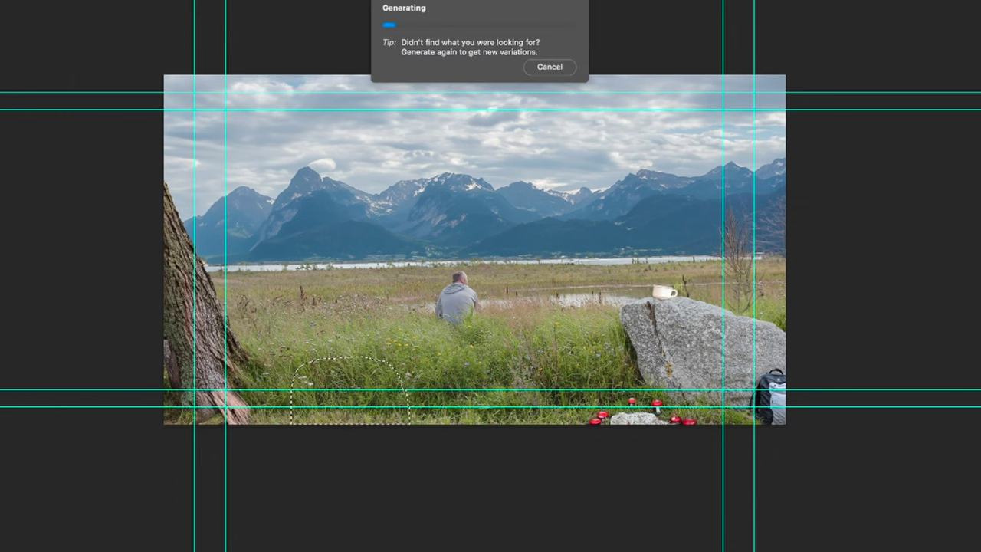
# Step through the generated variations and keep variation 4 of 6.
pyautogui.click(366, 443)
pyautogui.click(366, 442)
pyautogui.click(366, 443)
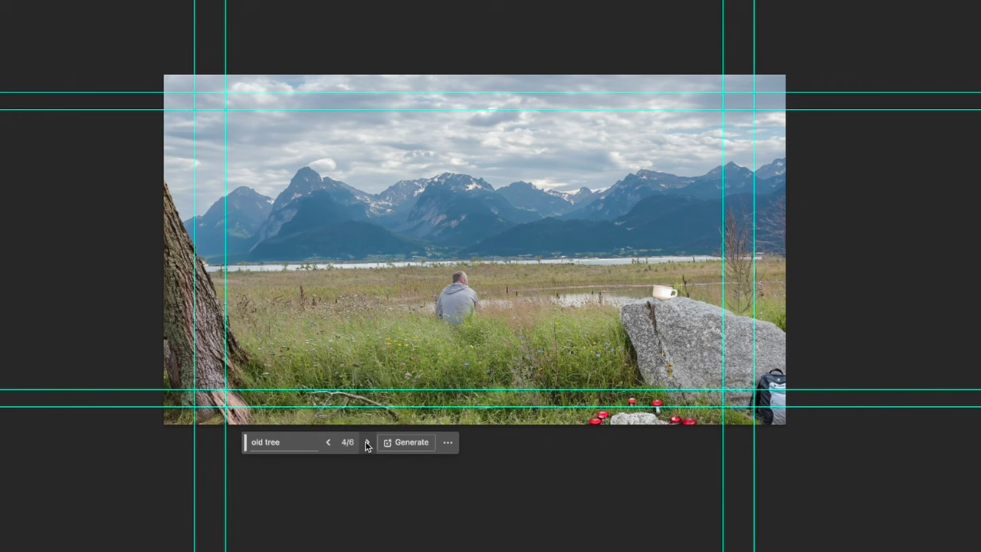
pyautogui.click(366, 442)
pyautogui.click(328, 442)
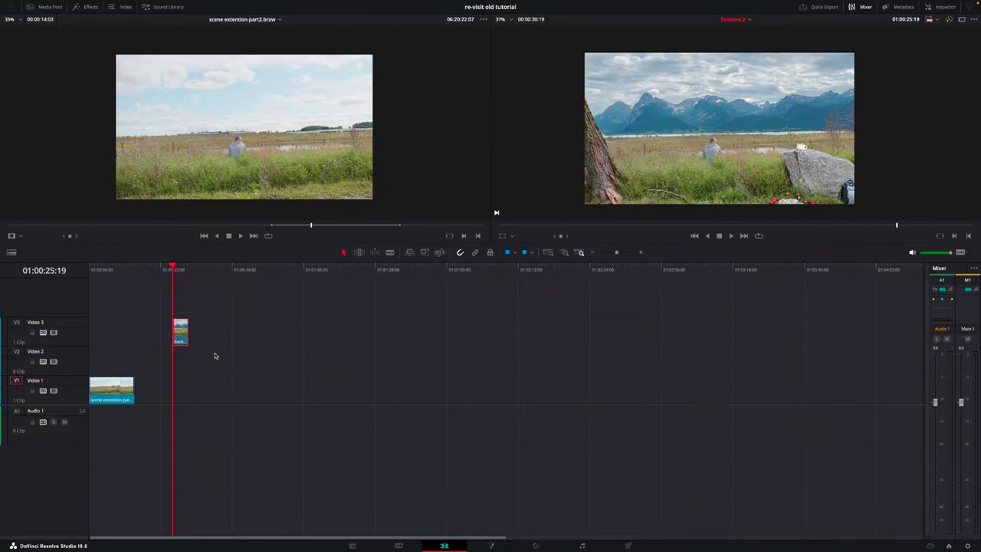
# Place the mountain still on V1 and the field clip on V2 above it.
pyautogui.moveTo(183, 328); pyautogui.dragTo(151, 362)
pyautogui.moveTo(115, 389)
pyautogui.mouseDown()
pyautogui.moveTo(115, 360)
pyautogui.moveTo(149, 369)
pyautogui.moveTo(145, 398)
pyautogui.moveTo(150, 382)
pyautogui.moveTo(111, 396)
pyautogui.moveTo(133, 389)
pyautogui.mouseUp()
pyautogui.click(113, 353)
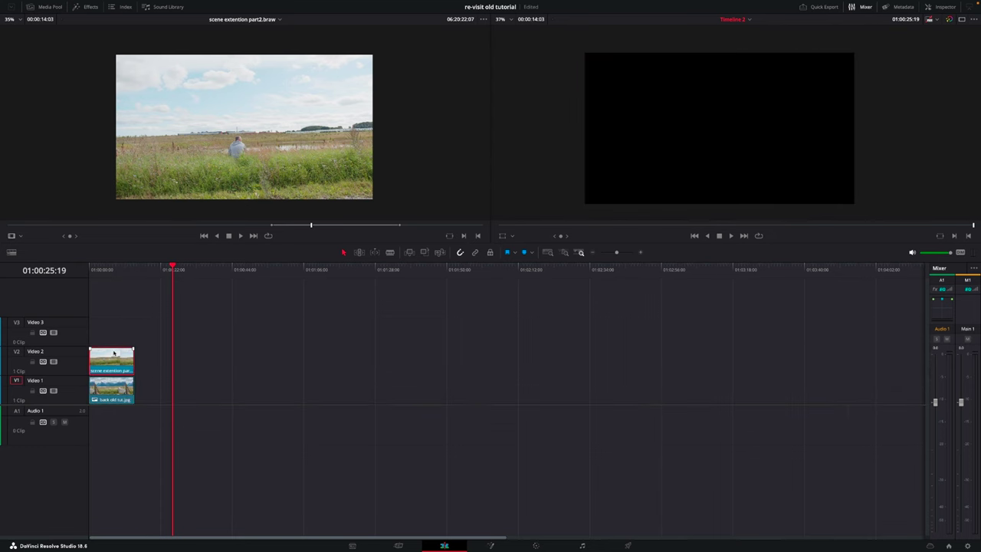
pyautogui.moveTo(119, 272); pyautogui.dragTo(117, 273)
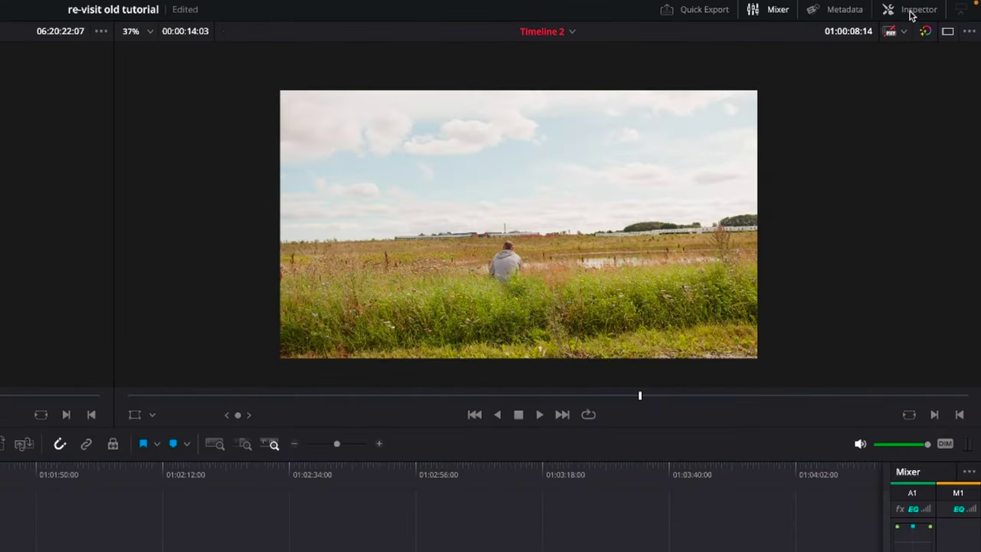
# Lower the field clip's Composite Opacity to 43.51 and switch to the Color page.
pyautogui.click(939, 10)
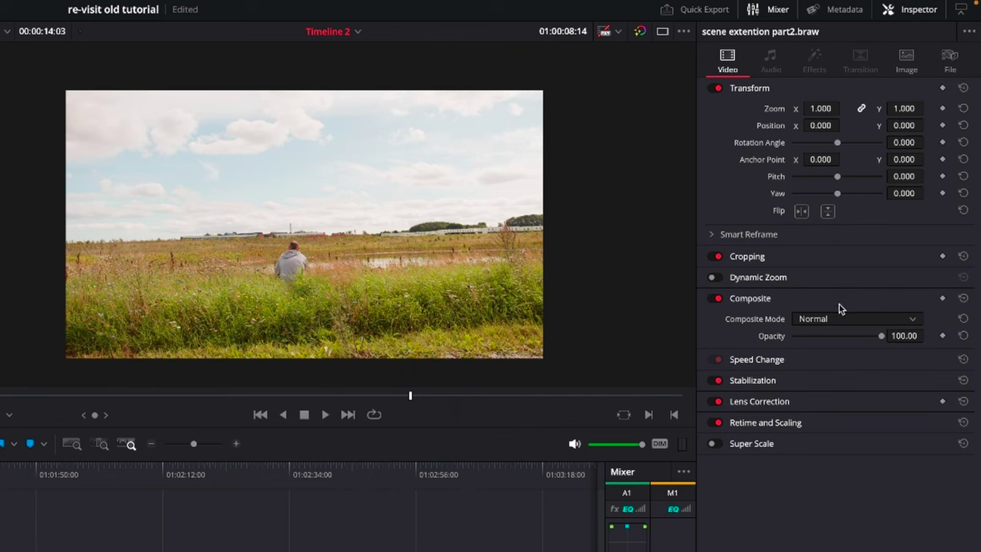
pyautogui.moveTo(882, 335); pyautogui.dragTo(828, 337)
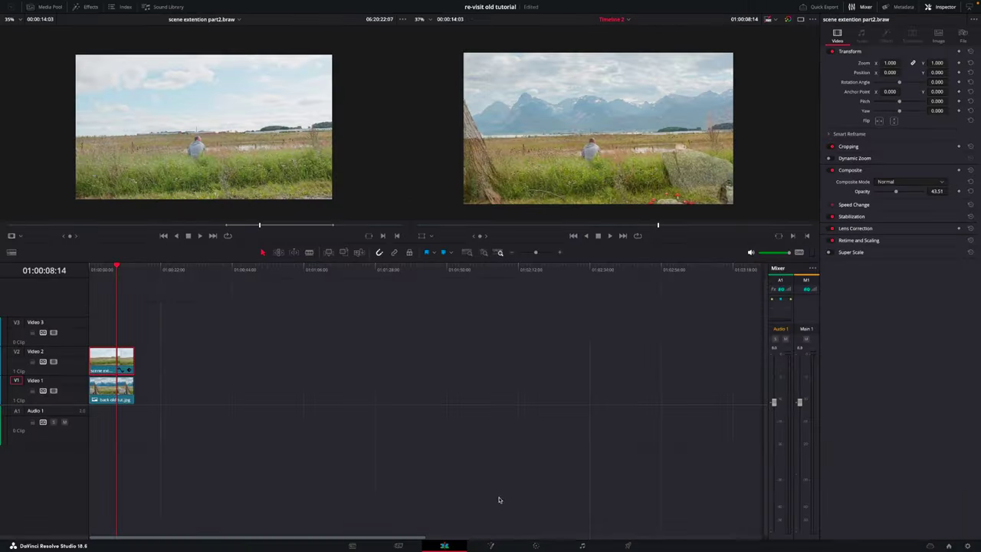
pyautogui.click(535, 546)
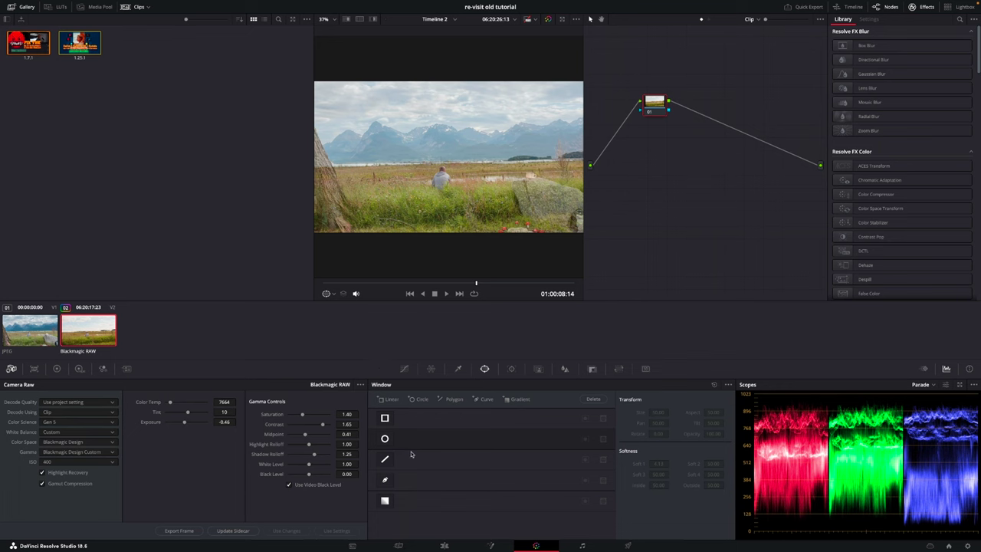
# Draw a closed Curve window mask around the seated man.
pyautogui.click(385, 479)
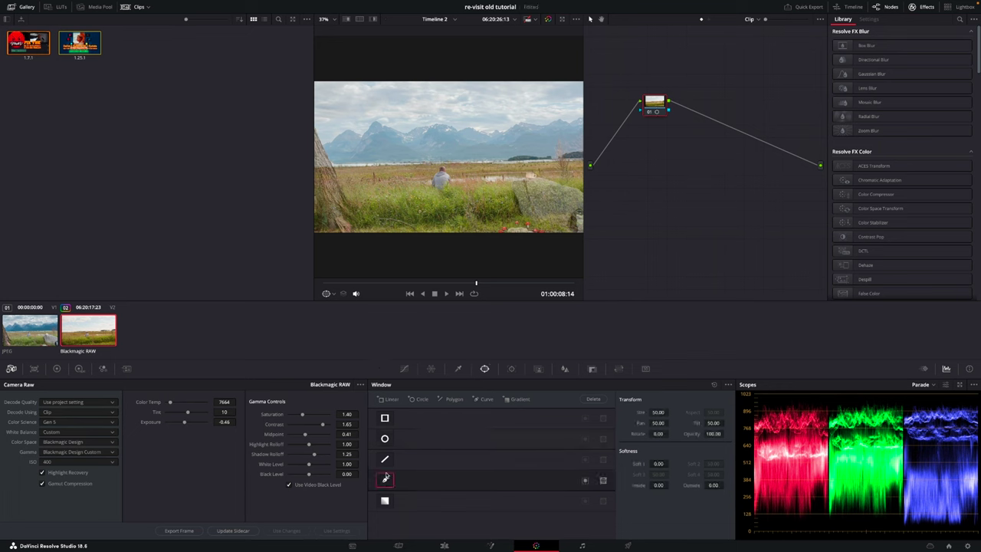
pyautogui.scroll(3, 467, 227)
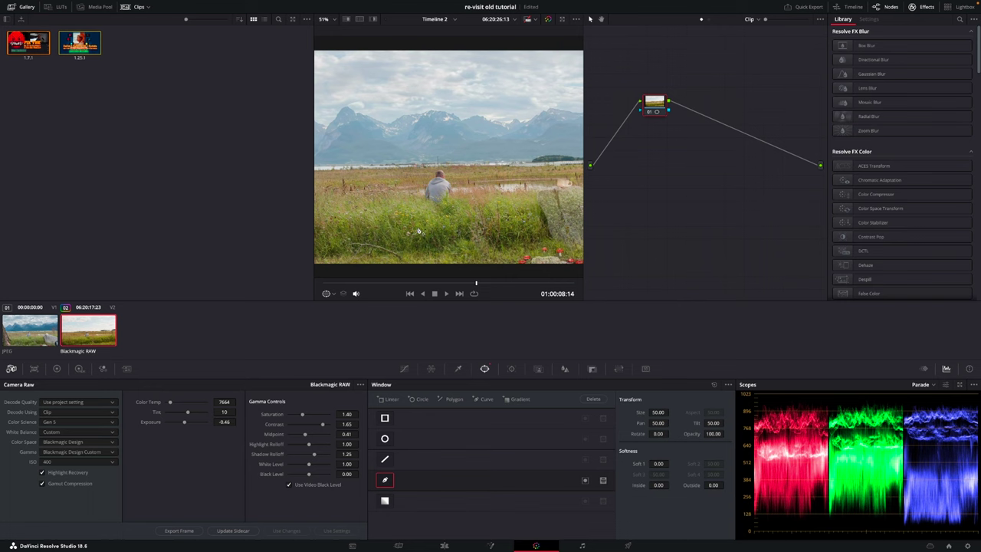
pyautogui.click(412, 233)
pyautogui.click(440, 235)
pyautogui.click(462, 237)
pyautogui.click(466, 222)
pyautogui.click(465, 173)
pyautogui.click(426, 165)
pyautogui.click(411, 175)
pyautogui.click(404, 211)
pyautogui.click(412, 233)
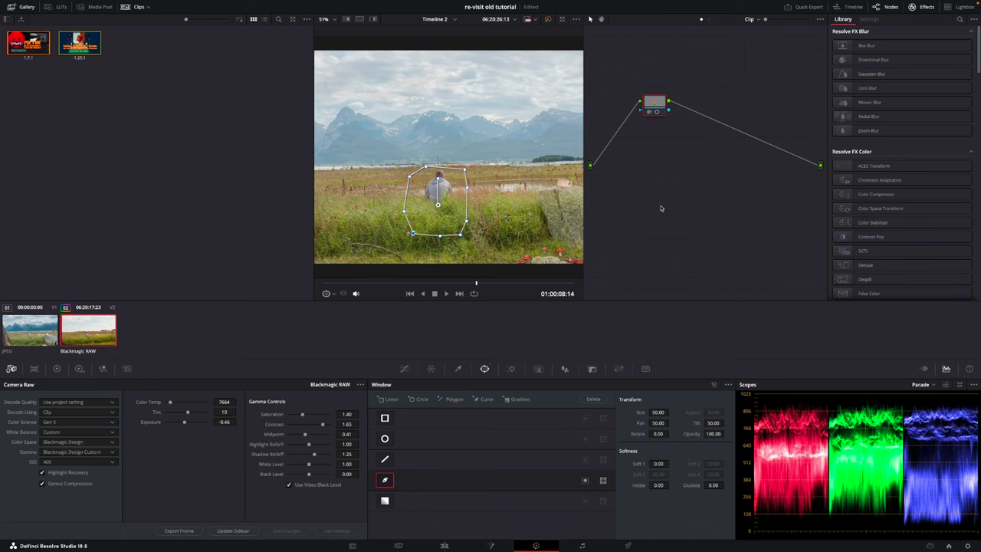
# Add an Alpha Output to the node graph and connect the node's mask to it.
pyautogui.rightClick(690, 187)
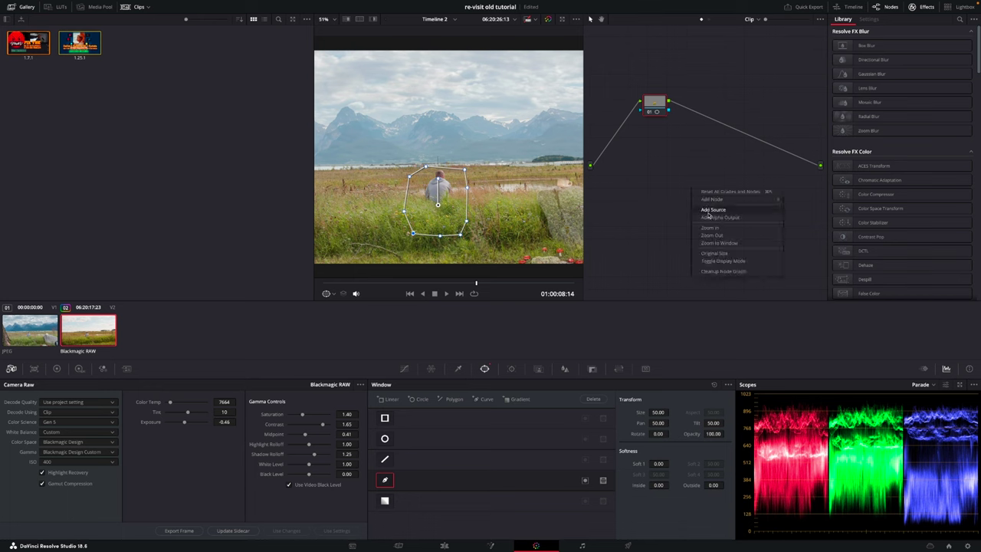
pyautogui.click(708, 216)
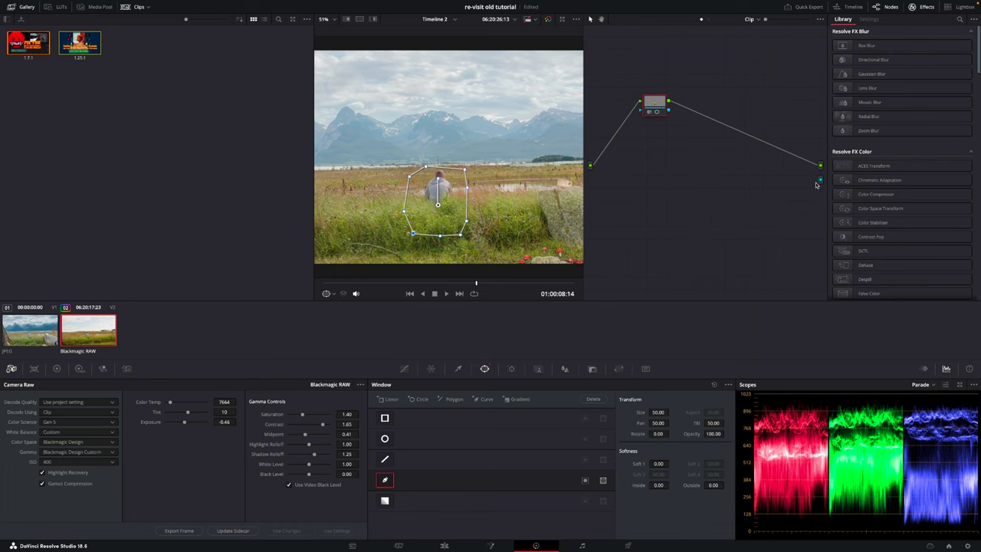
pyautogui.moveTo(669, 112); pyautogui.dragTo(820, 181)
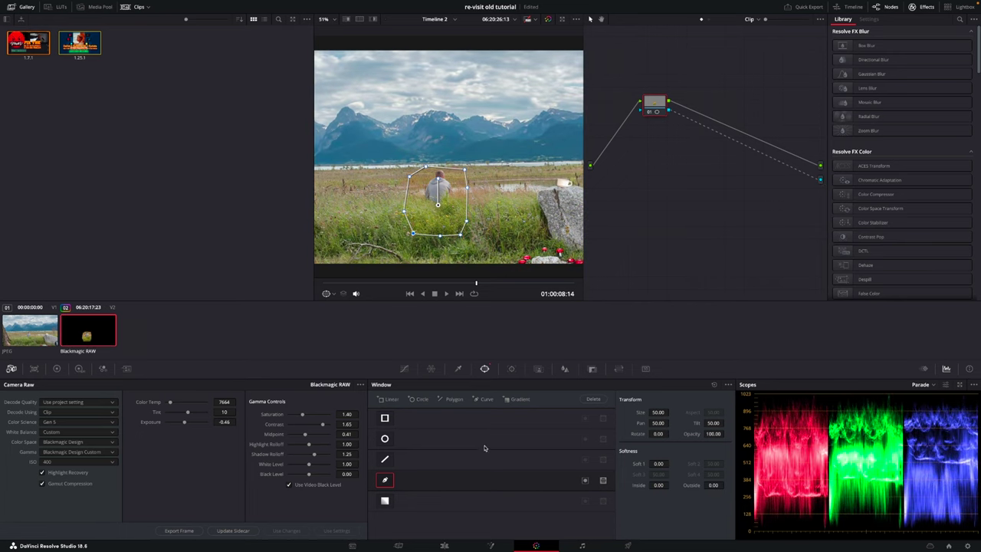
# On the Edit page, play the masked composite from the start and return to 01:00:00:00.
pyautogui.click(445, 547)
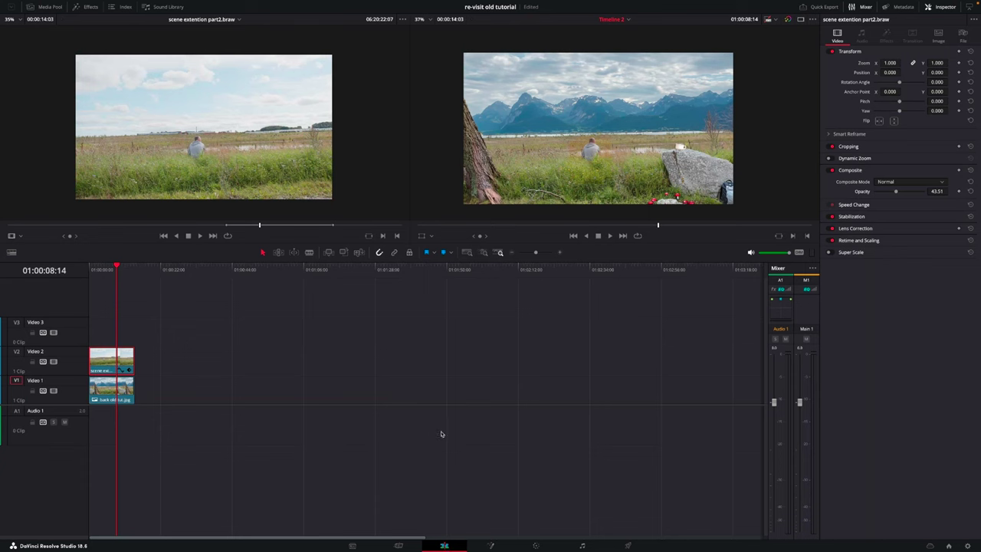
pyautogui.click(90, 277)
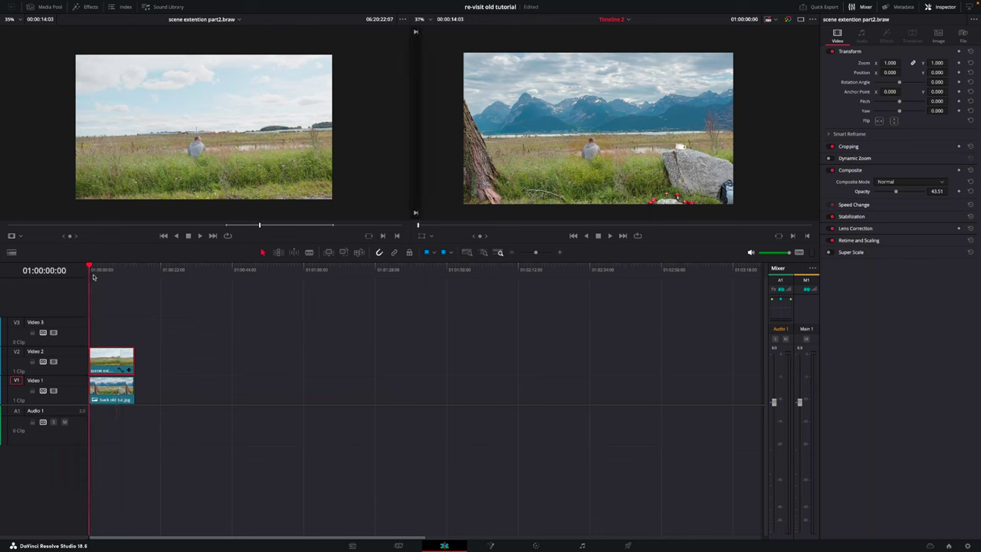
pyautogui.press('space')
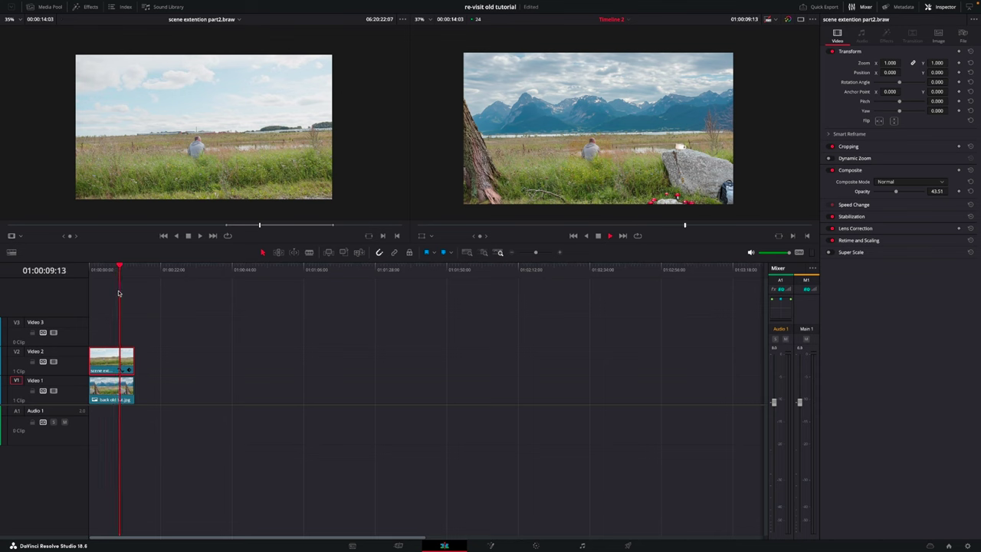
pyautogui.press('space')
pyautogui.moveTo(125, 270); pyautogui.dragTo(95, 279)
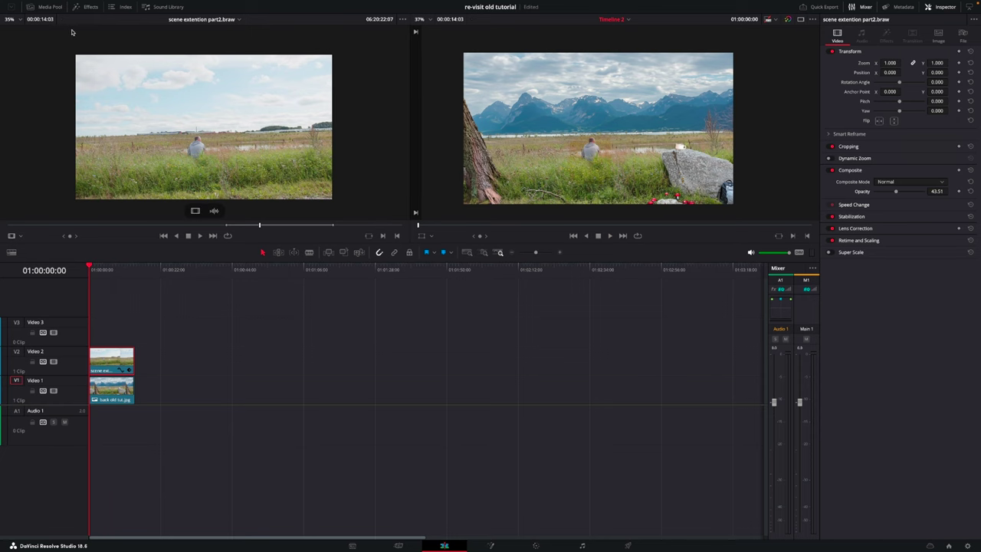
pyautogui.click(86, 6)
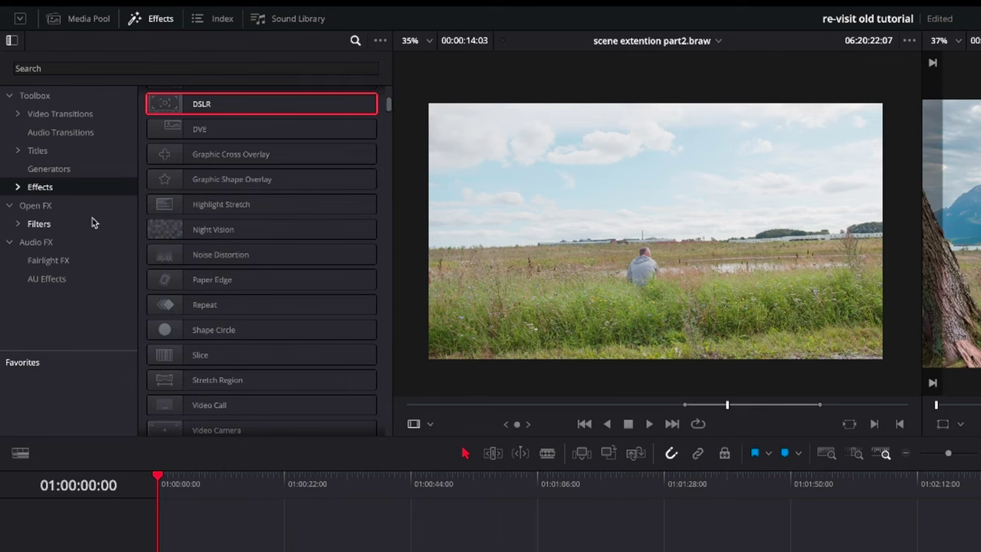
# Add a full-length Adjustment Clip on V3 keyframed to end at Zoom 1.310, Position Y 330.
pyautogui.scroll(5, 255, 199)
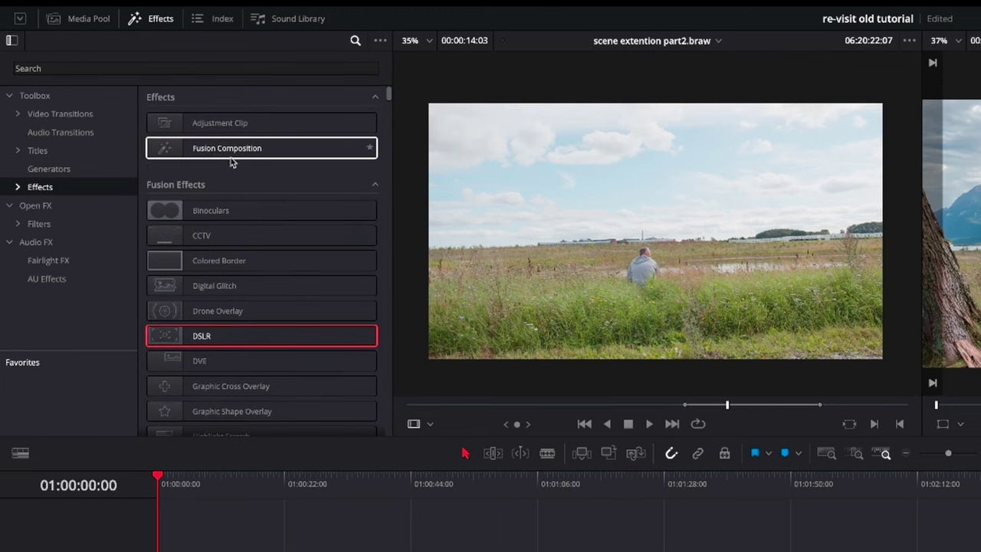
pyautogui.moveTo(214, 128); pyautogui.dragTo(99, 325)
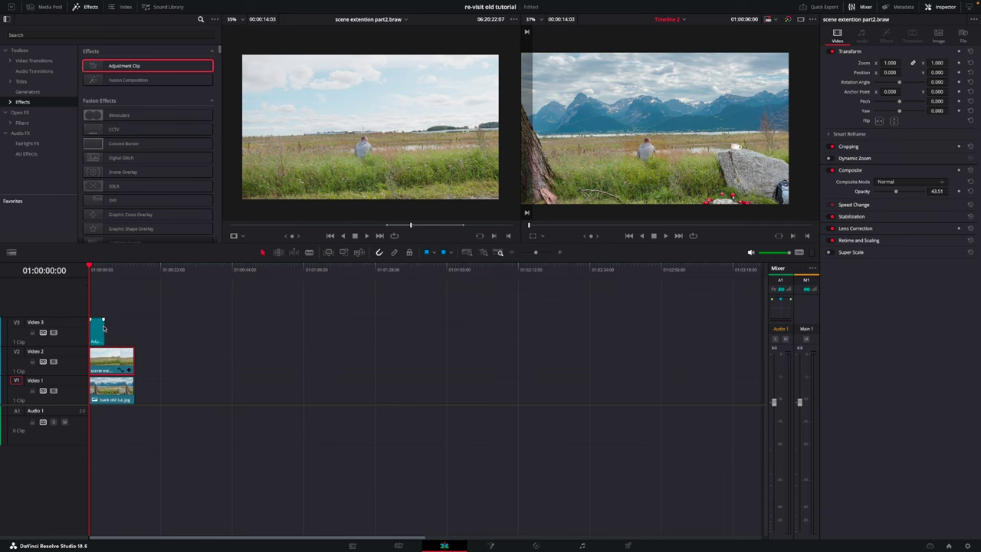
pyautogui.click(102, 330)
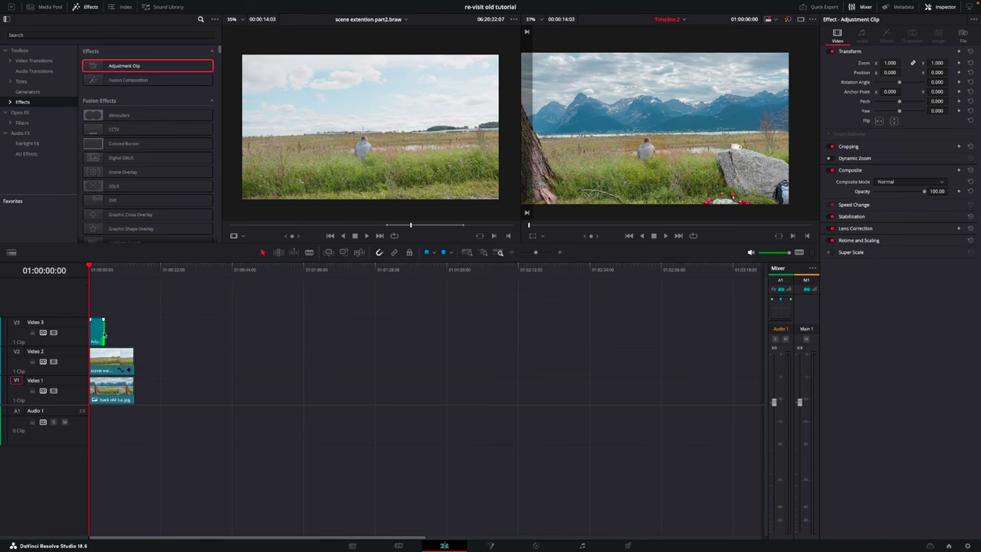
pyautogui.moveTo(104, 334); pyautogui.dragTo(136, 335)
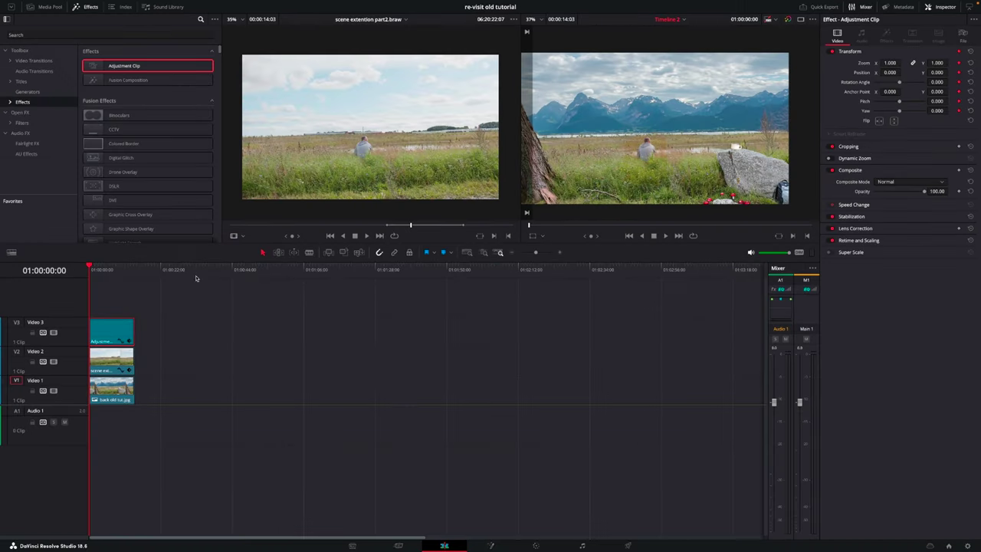
pyautogui.moveTo(99, 278); pyautogui.dragTo(129, 279)
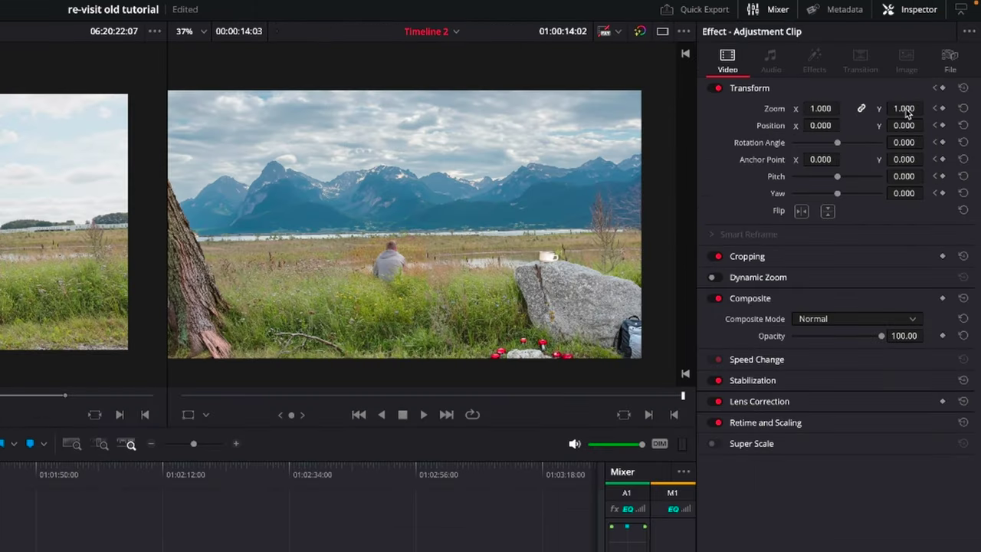
pyautogui.moveTo(906, 113); pyautogui.dragTo(933, 125)
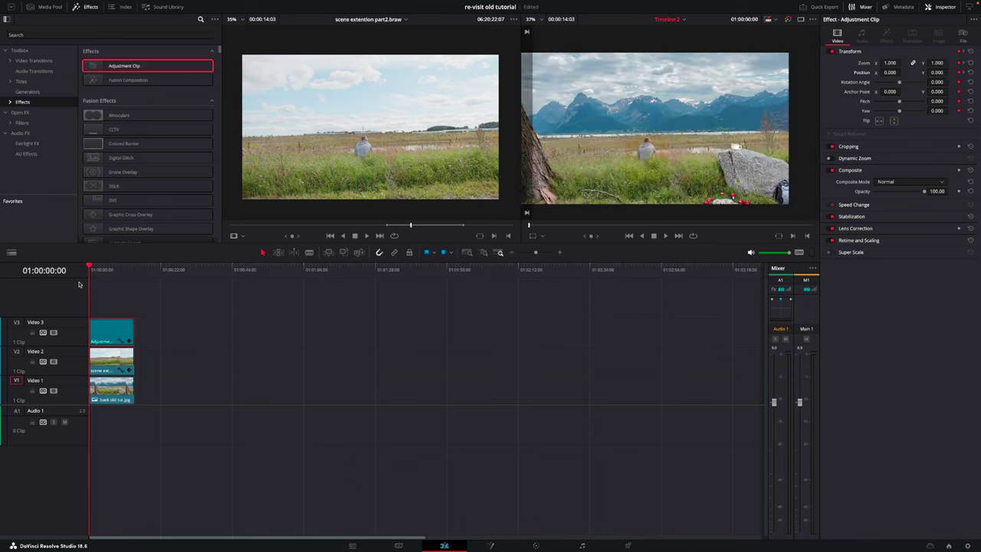
# Play back the push-in, then select the V1 mountain still and open the Color page.
pyautogui.press('space')
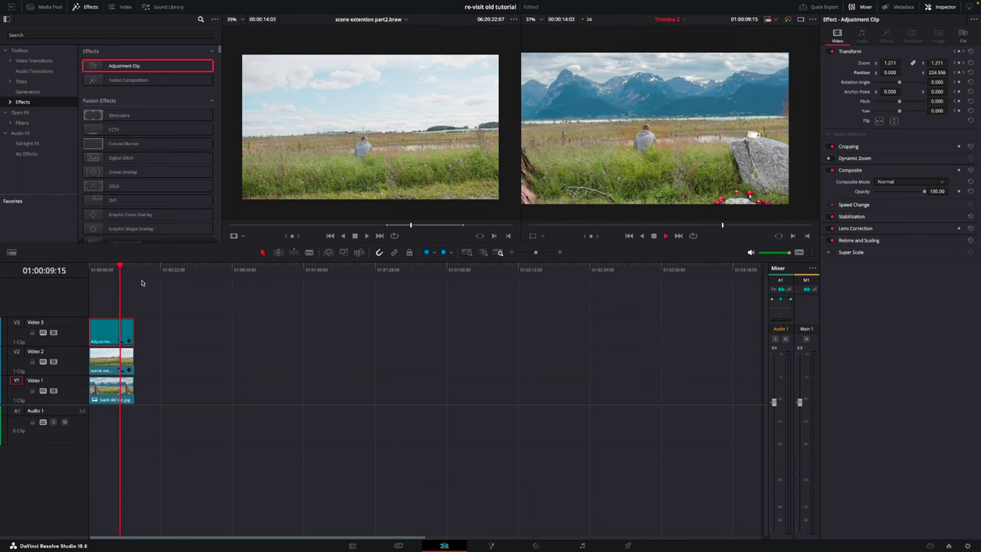
pyautogui.press('space')
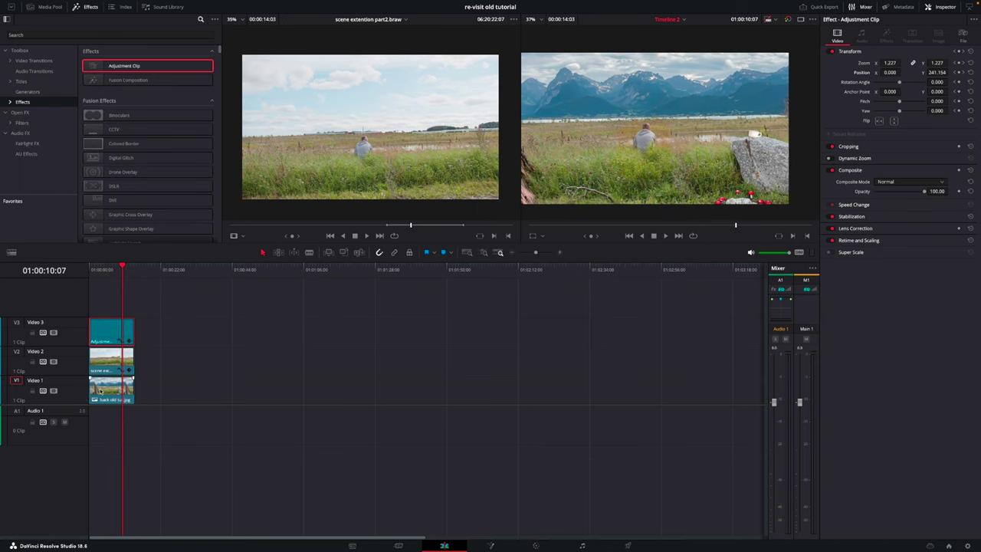
pyautogui.click(100, 391)
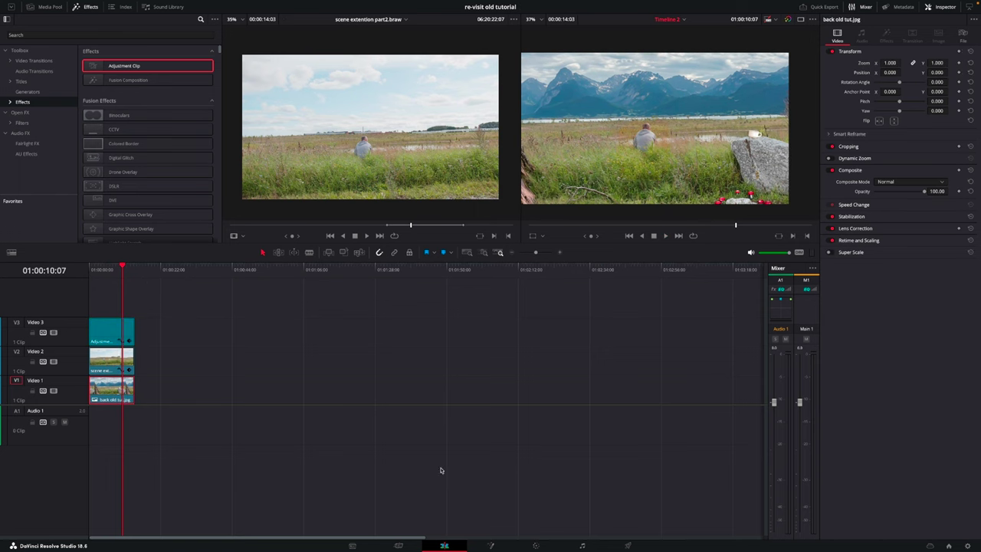
pyautogui.click(535, 545)
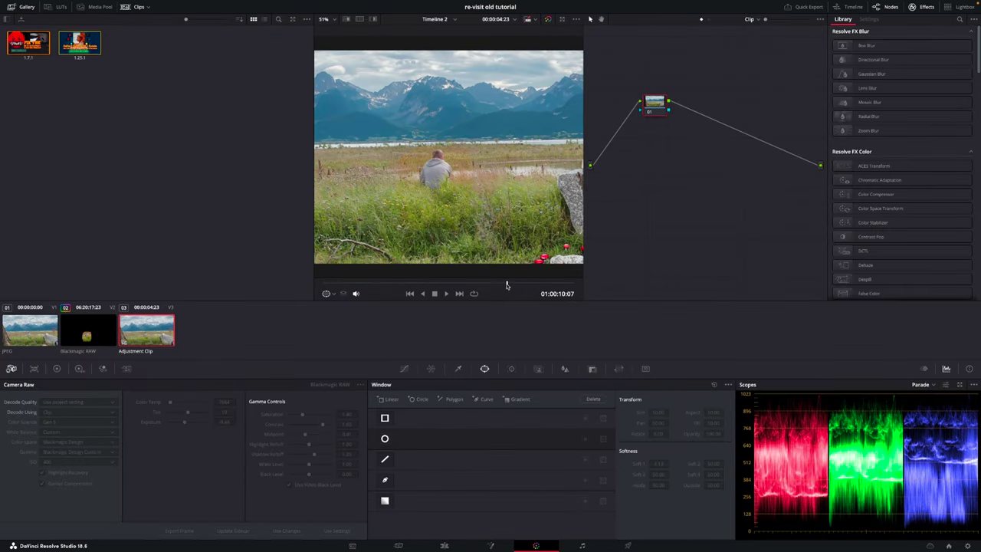
# Select the JPEG mountain clip and add serial node 02 after node 01 with Alt+S.
pyautogui.moveTo(506, 285); pyautogui.dragTo(324, 286)
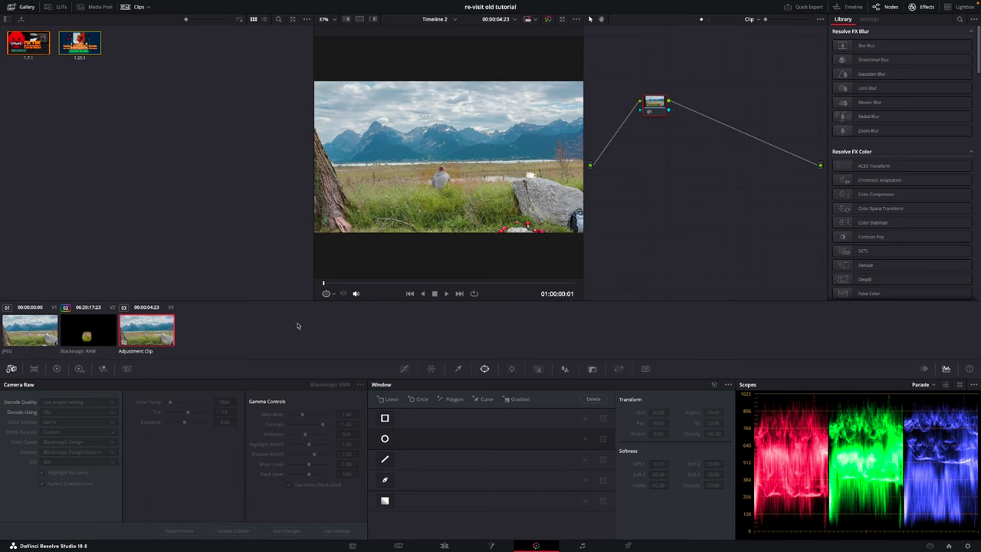
pyautogui.click(30, 325)
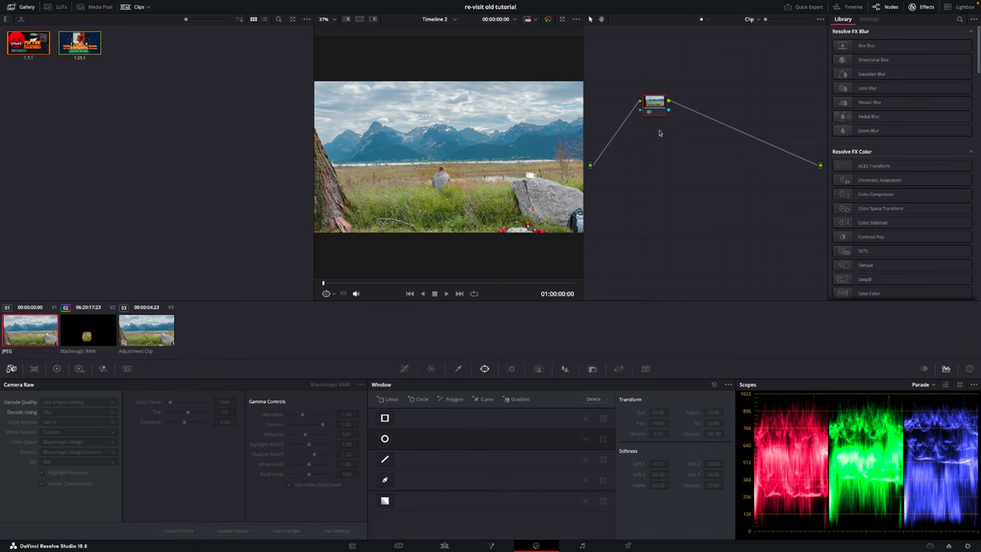
pyautogui.hotkey('alt', 's')
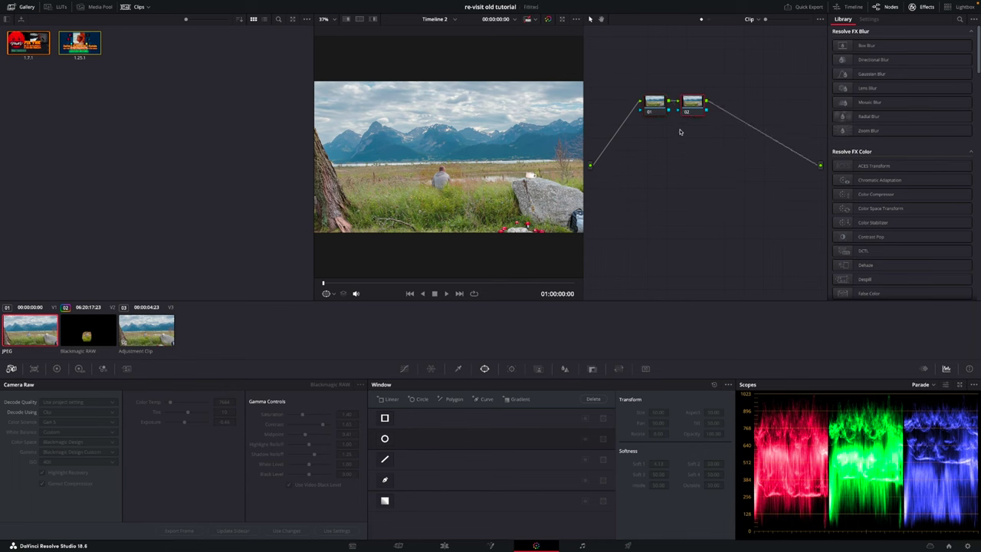
pyautogui.rightClick(694, 114)
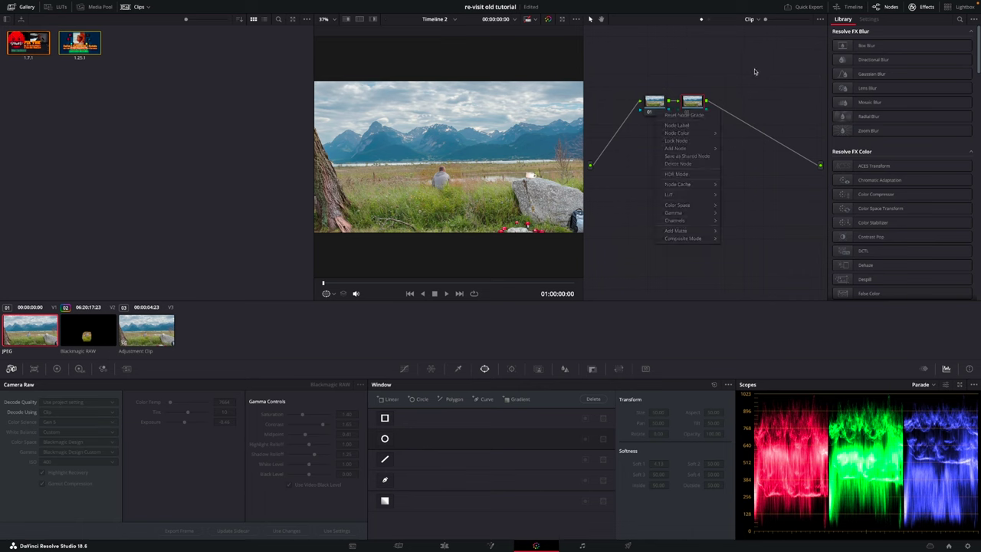
pyautogui.click(691, 108)
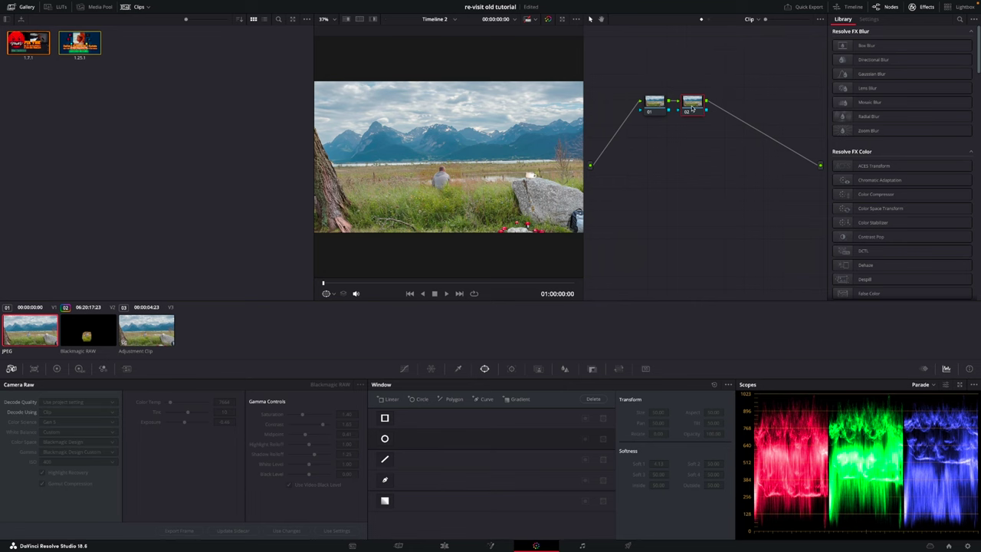
# Search the Effects Library for 'fast' and drag Fast Noise onto node 02.
pyautogui.click(960, 19)
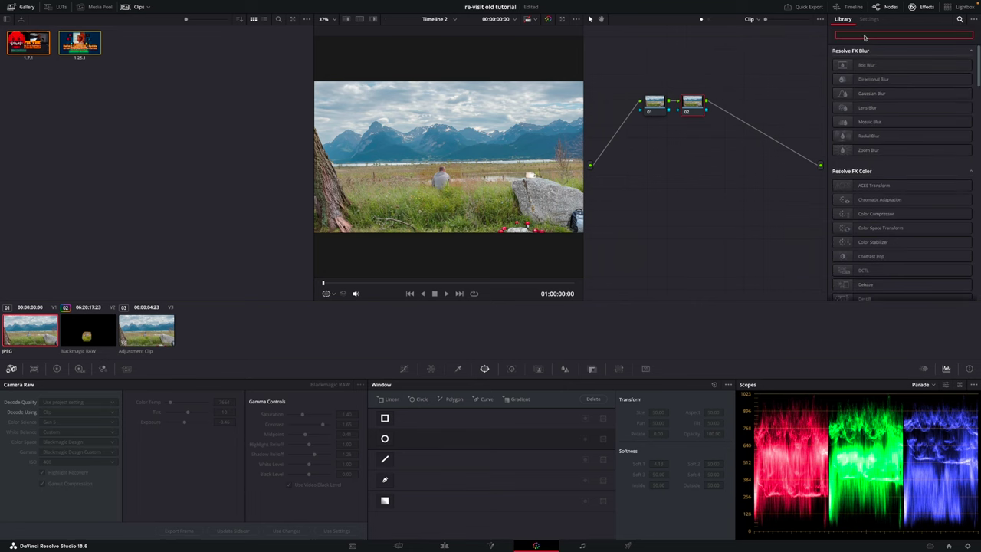
pyautogui.write('fa')
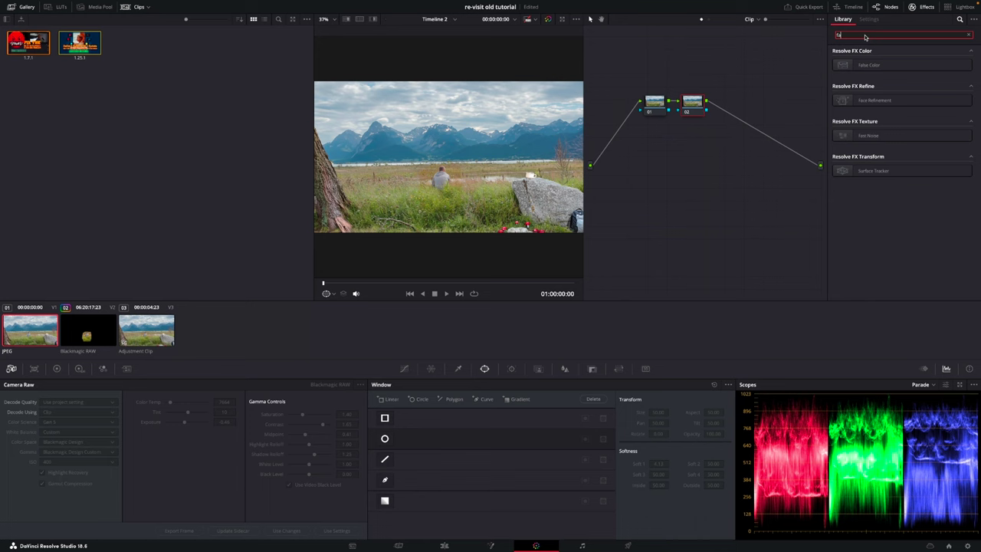
pyautogui.write('st')
pyautogui.moveTo(882, 66); pyautogui.dragTo(695, 107)
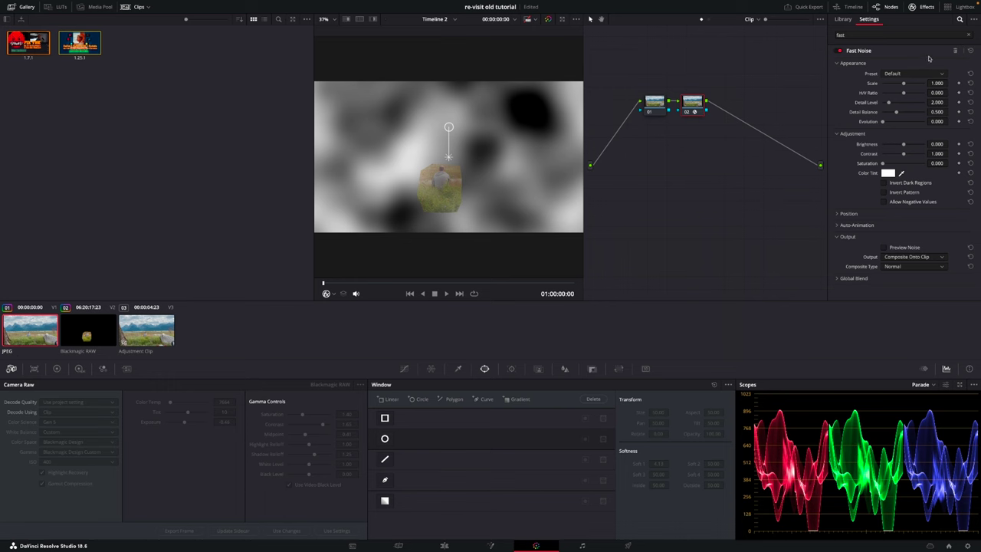
# Set Fast Noise to the Smoke preset with Brightness -0.193, Contrast 0.606, composited as Screen.
pyautogui.click(901, 75)
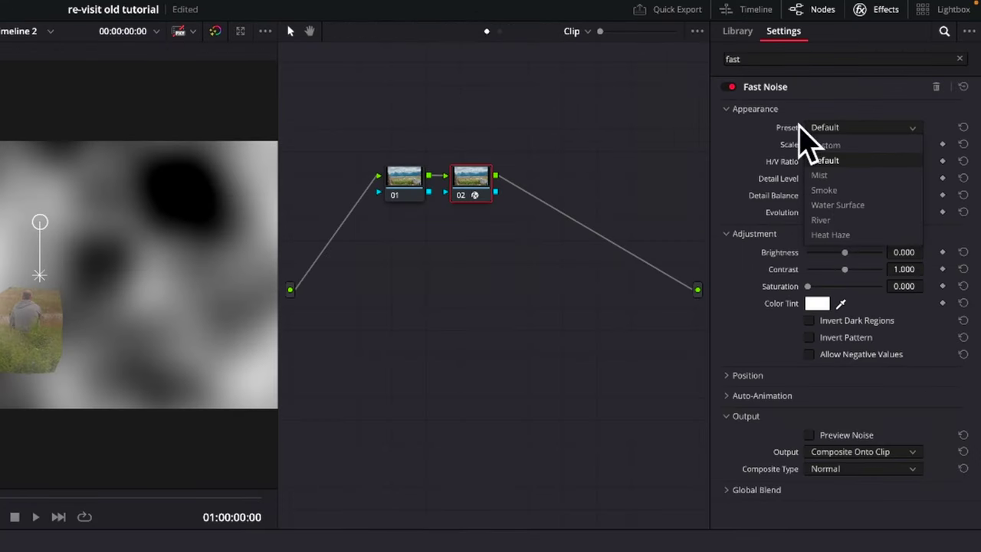
pyautogui.click(839, 190)
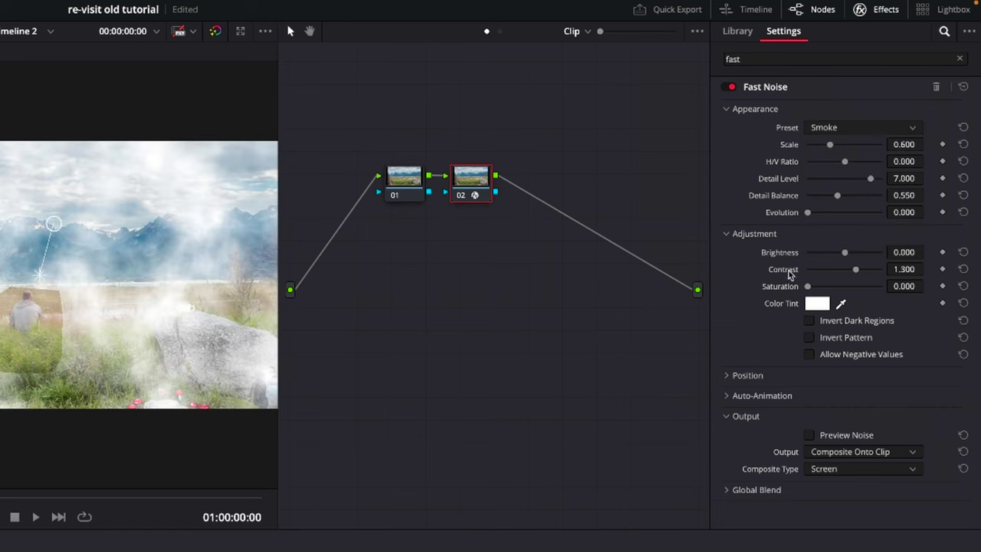
pyautogui.moveTo(846, 253); pyautogui.dragTo(830, 272)
pyautogui.scroll(2, 223, 306)
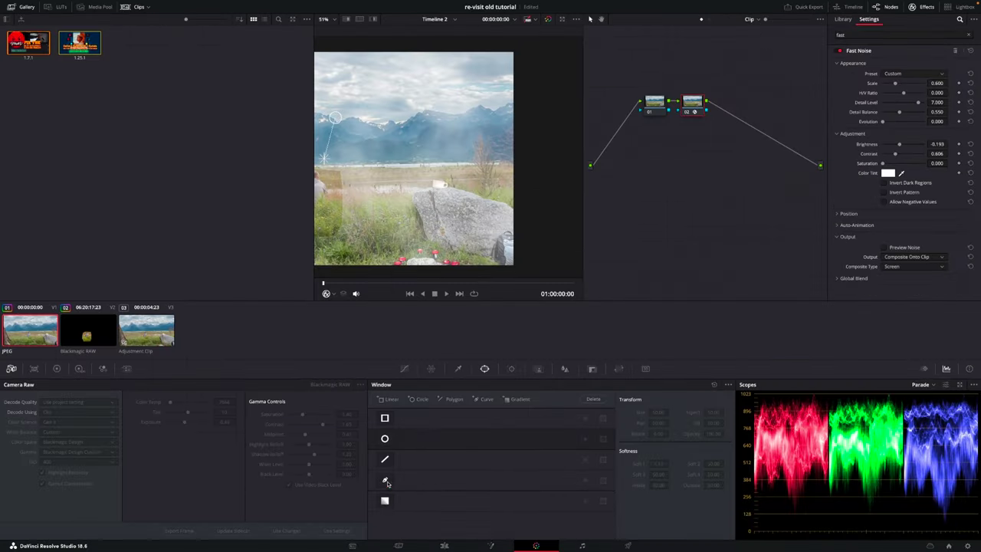
pyautogui.click(385, 480)
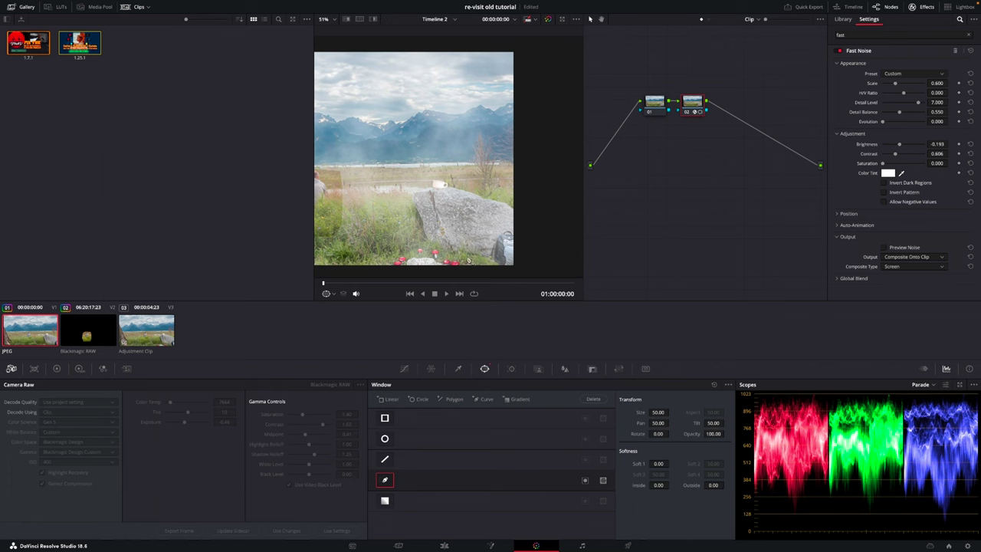
# Draw a closed Pen window shaping a narrow plume from the rock up toward the peak.
pyautogui.click(431, 179)
pyautogui.click(434, 171)
pyautogui.click(439, 153)
pyautogui.click(440, 134)
pyautogui.click(437, 113)
pyautogui.click(452, 121)
pyautogui.click(449, 142)
pyautogui.click(448, 167)
pyautogui.click(448, 176)
pyautogui.click(434, 181)
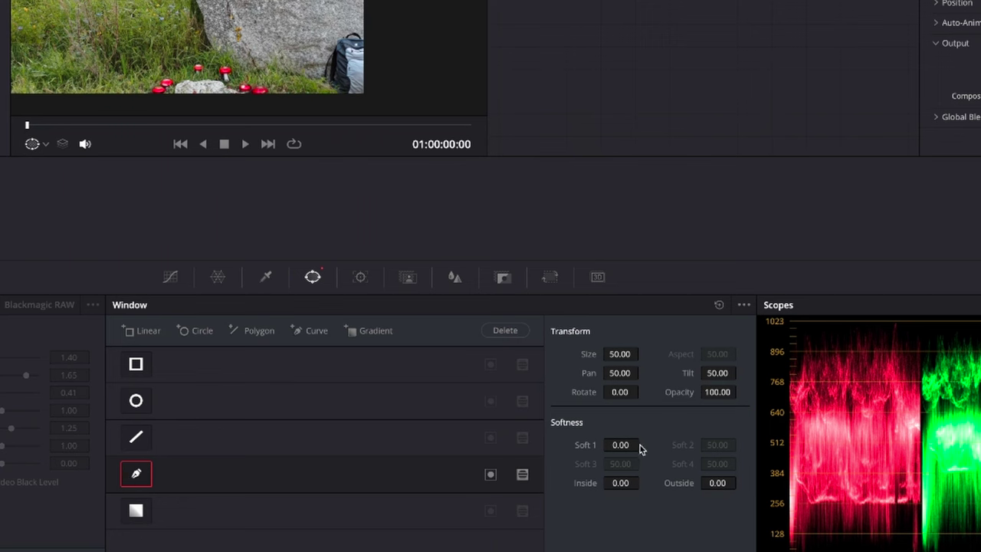
# Turn the viewer overlay off and raise Soft 1 to 1.76 to soften the smoke edges.
pyautogui.click(44, 144)
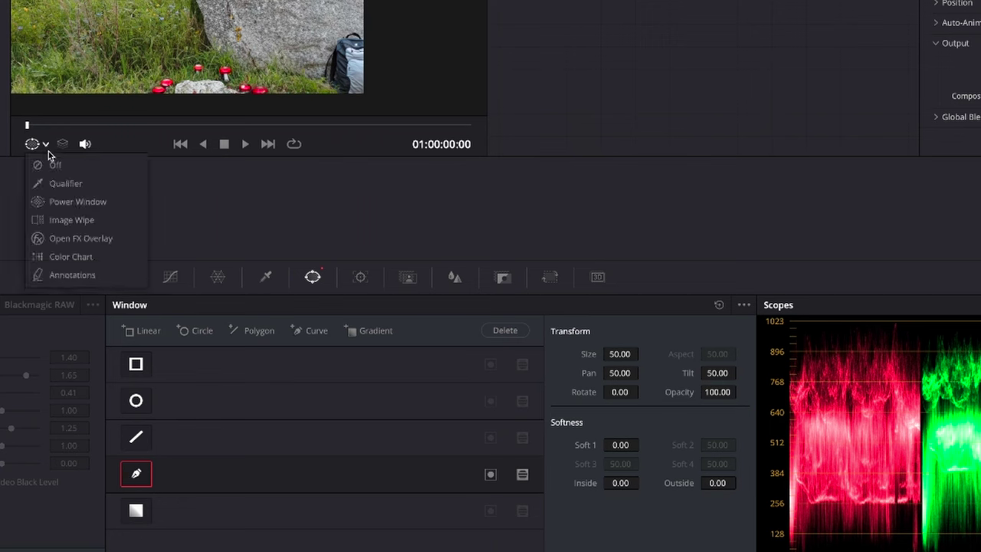
pyautogui.click(54, 165)
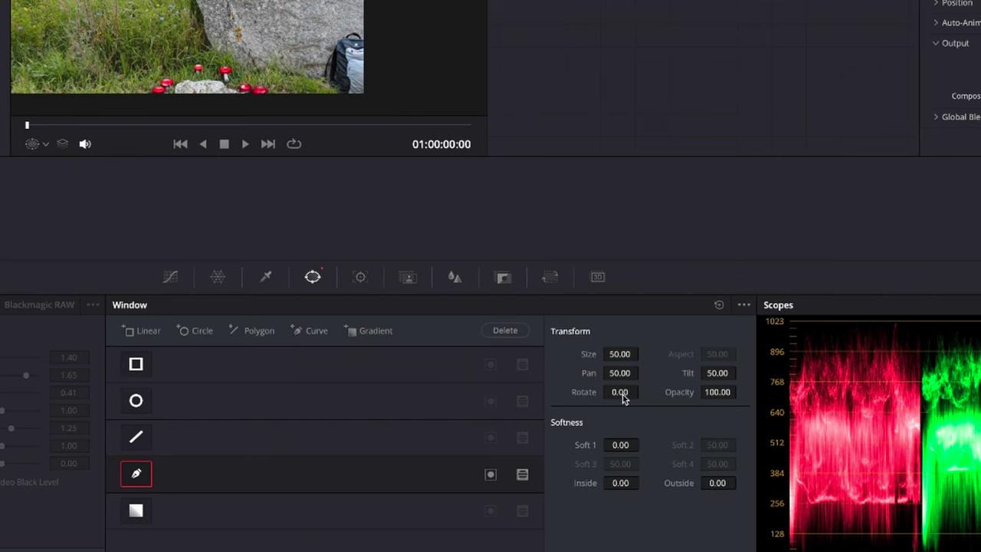
pyautogui.moveTo(621, 450); pyautogui.dragTo(642, 445)
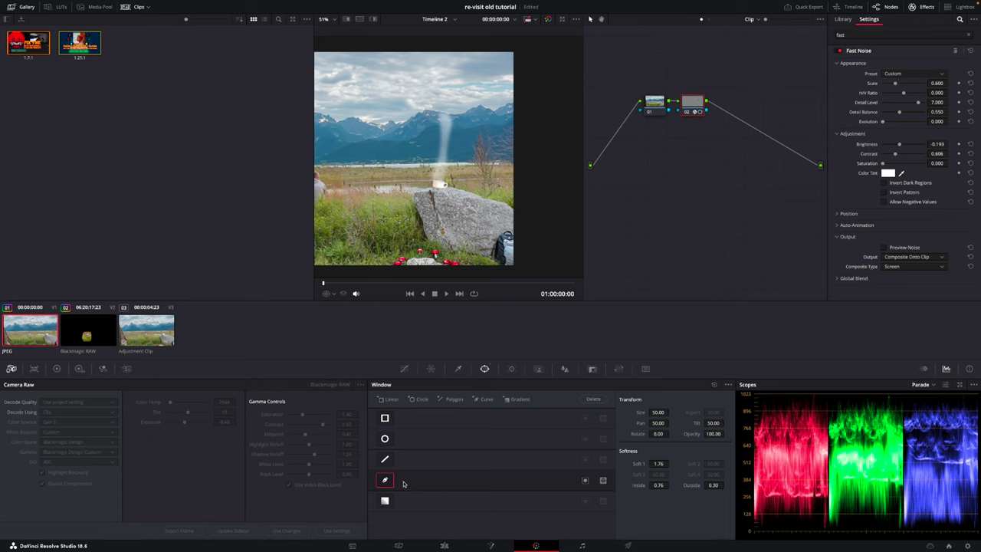
# Shrink the Fast Noise Scale to 0.440, remove saturation and set Contrast to 1.211, previewing playback.
pyautogui.press('space')
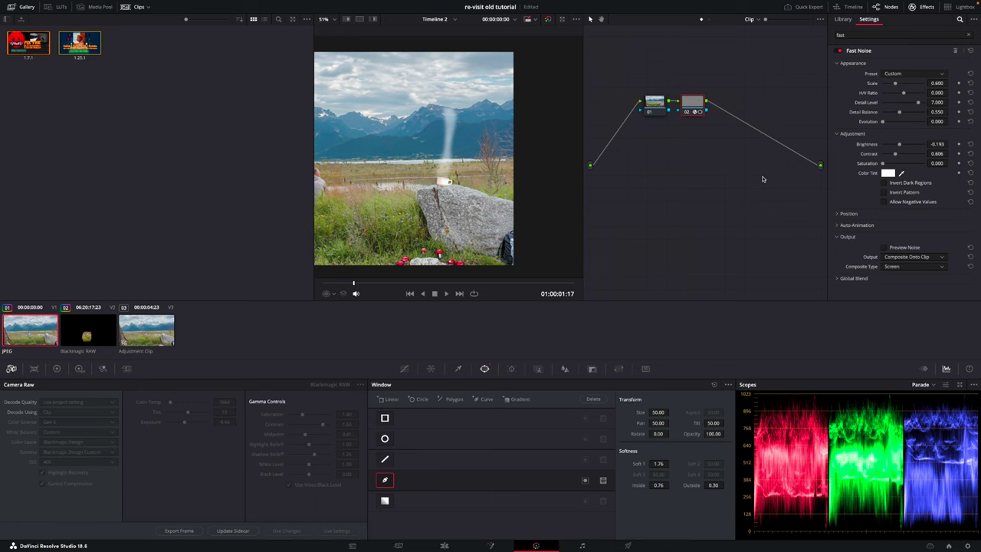
pyautogui.moveTo(897, 83); pyautogui.dragTo(892, 85)
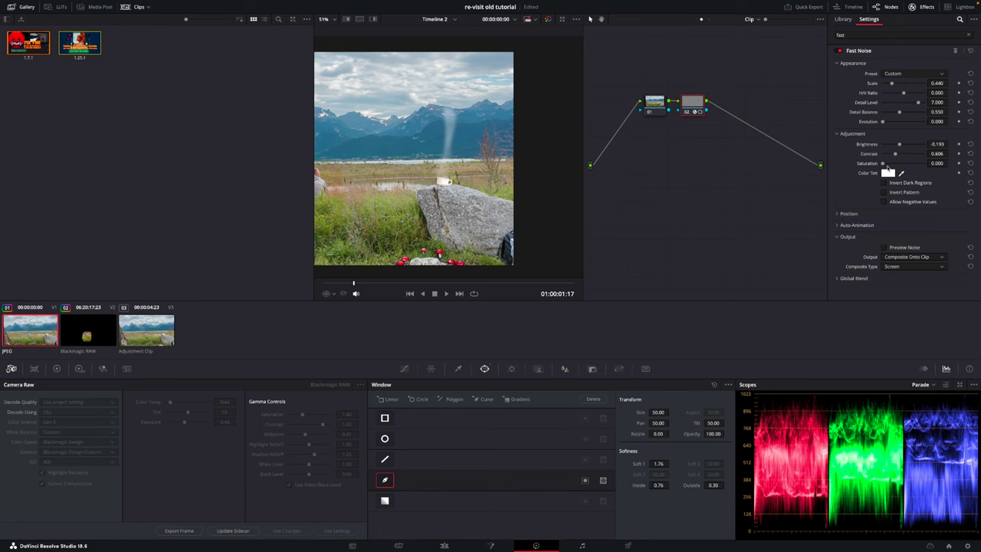
pyautogui.moveTo(883, 164); pyautogui.dragTo(881, 164)
pyautogui.moveTo(895, 155); pyautogui.dragTo(908, 155)
pyautogui.press('space')
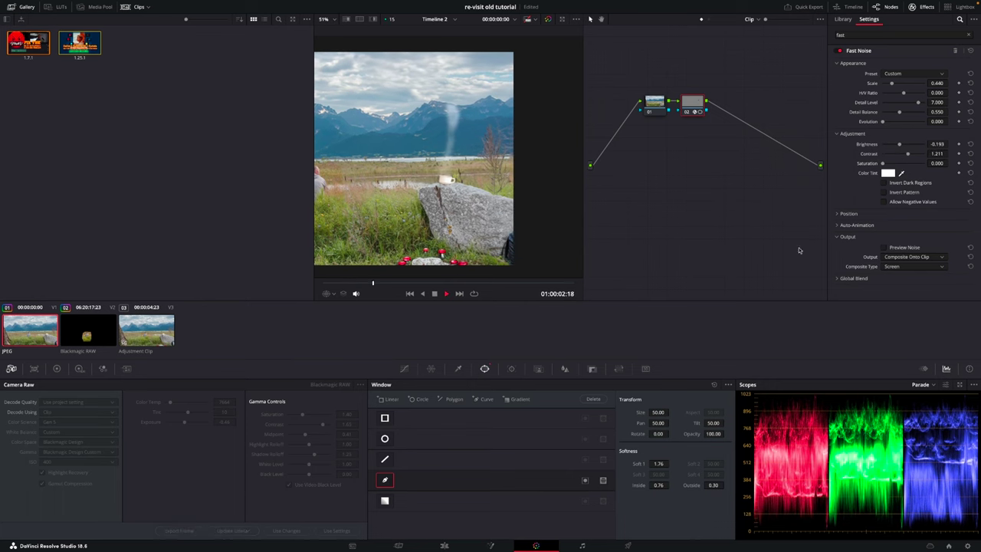
pyautogui.press('space')
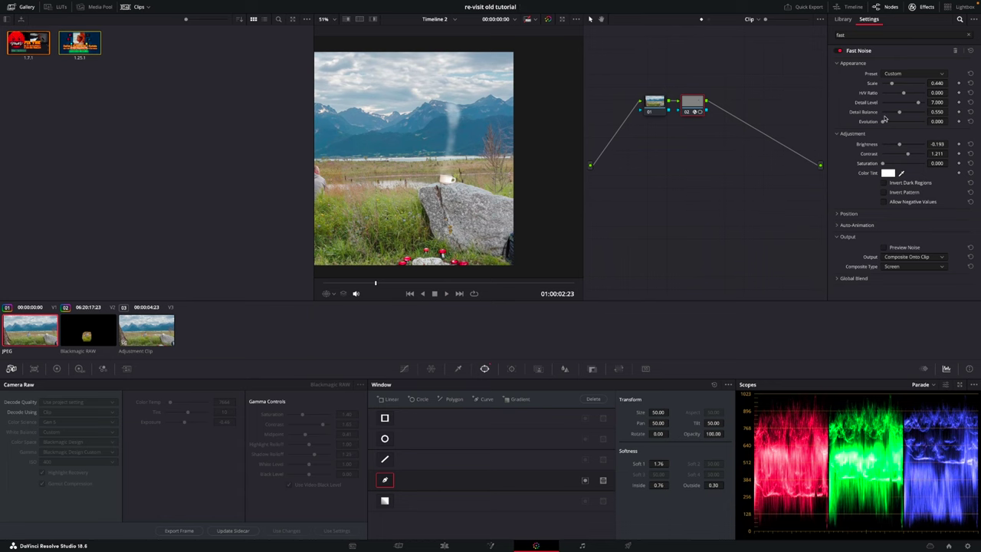
# Tune the noise Evolution to 0.394 while playing back to check the smoke's motion and detail.
pyautogui.moveTo(884, 123); pyautogui.dragTo(886, 122)
pyautogui.press('space')
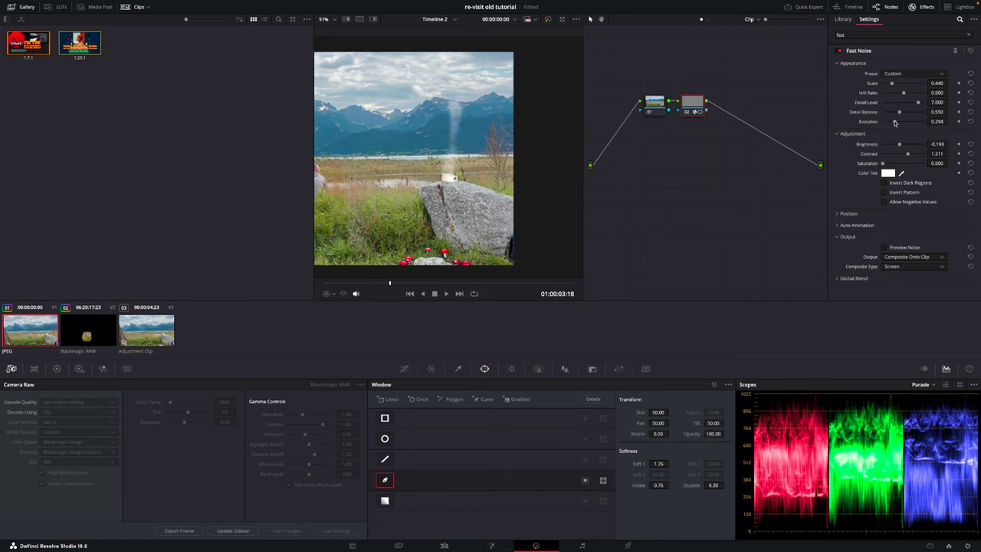
pyautogui.moveTo(887, 123); pyautogui.dragTo(903, 123)
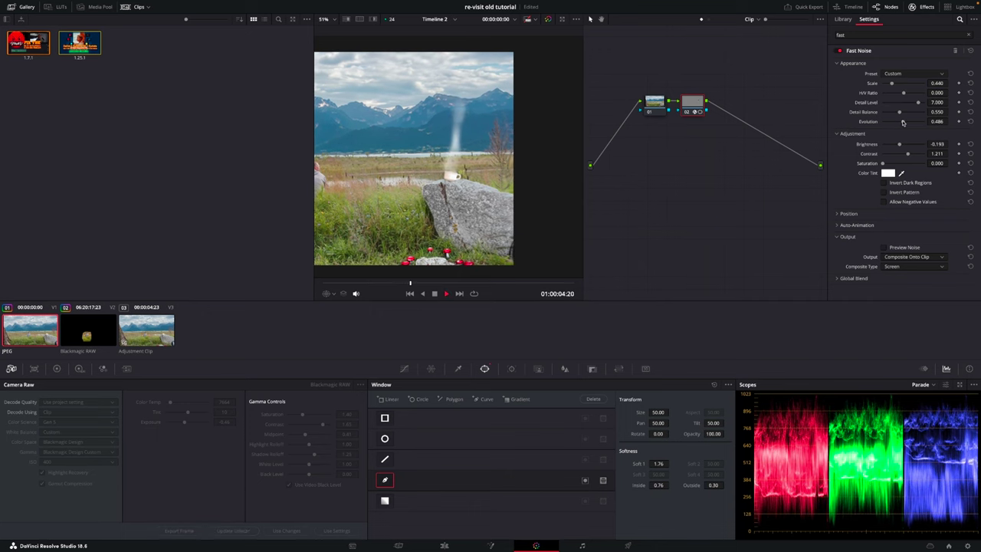
pyautogui.press('space')
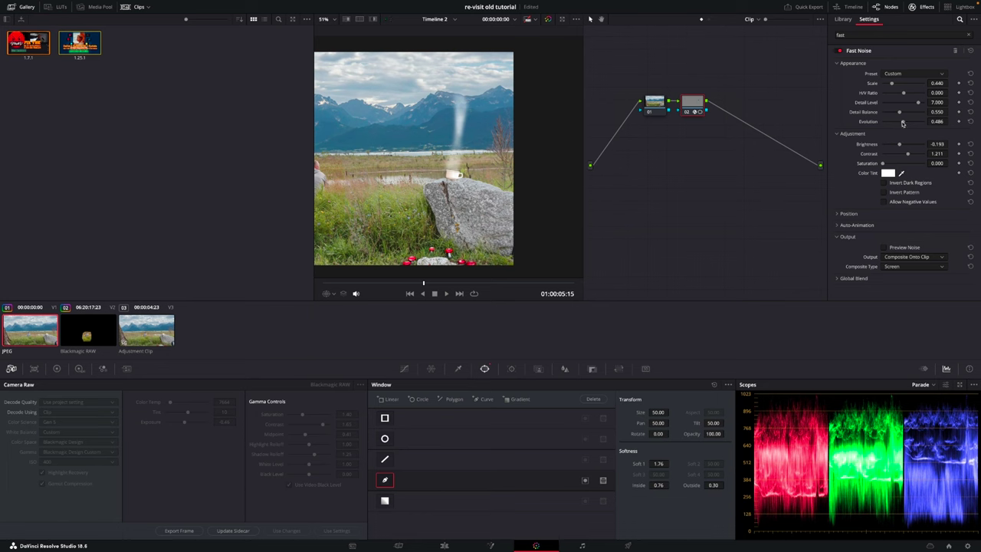
pyautogui.moveTo(903, 122); pyautogui.dragTo(906, 117)
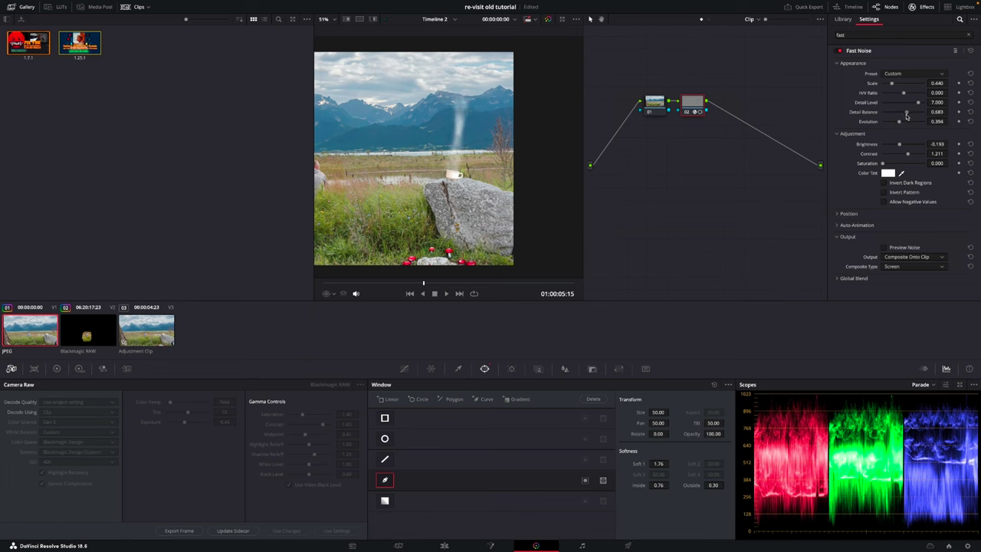
pyautogui.press('space')
pyautogui.press('space')
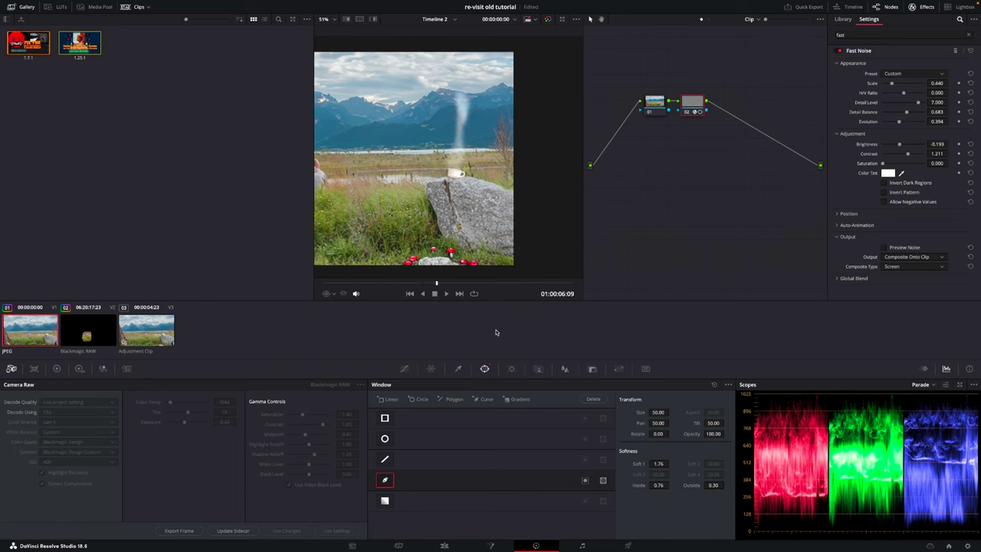
# Switch the viewer overlay to Power Window and nudge the mask's top control point slightly.
pyautogui.click(335, 295)
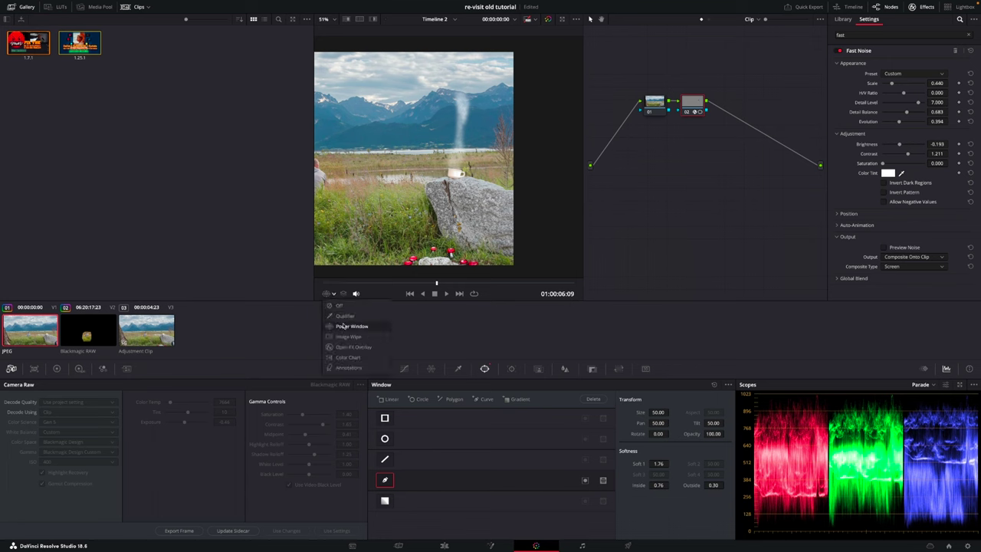
pyautogui.click(343, 326)
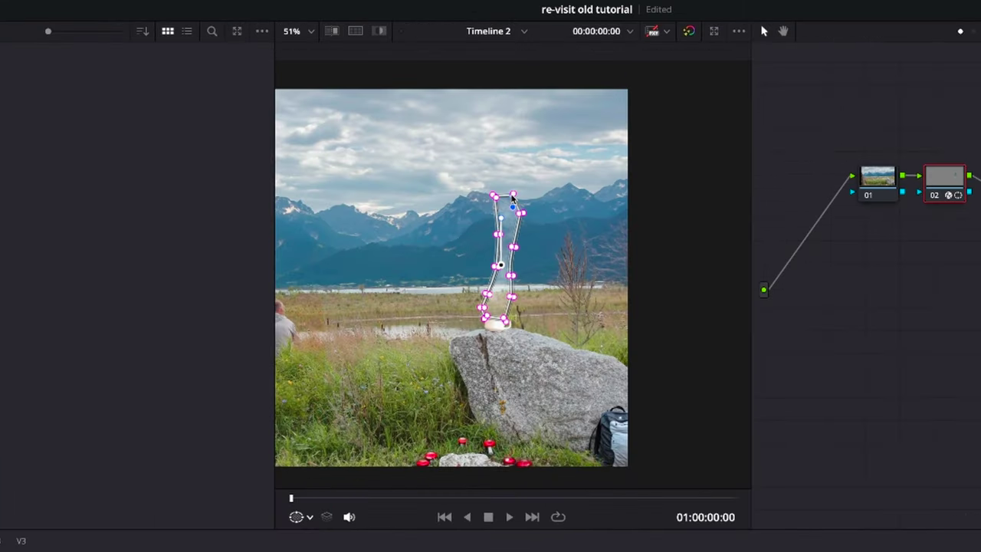
pyautogui.moveTo(451, 114); pyautogui.dragTo(450, 119)
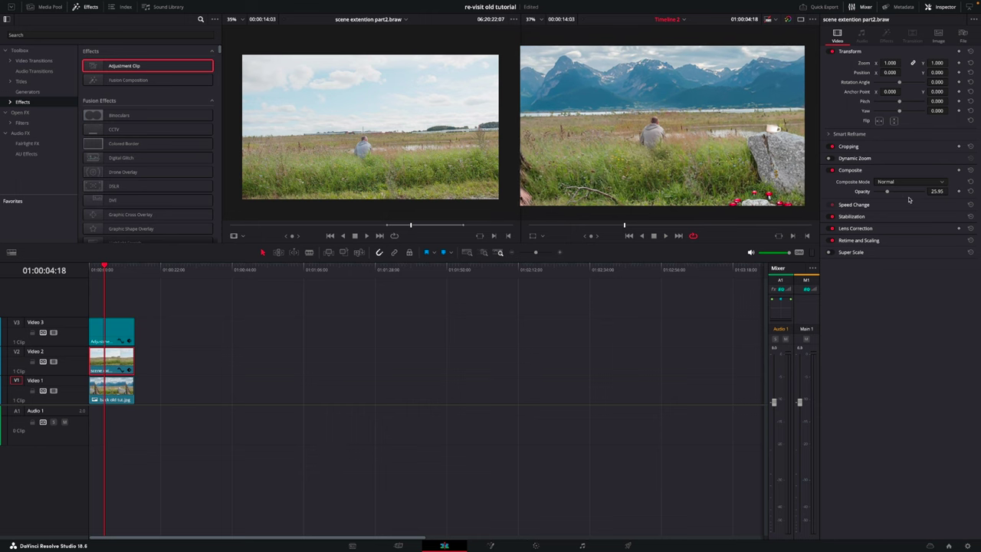
# Raise the scene extension part2.braw clip's opacity to 100 and play the composite from the timeline start.
pyautogui.moveTo(888, 193); pyautogui.dragTo(925, 195)
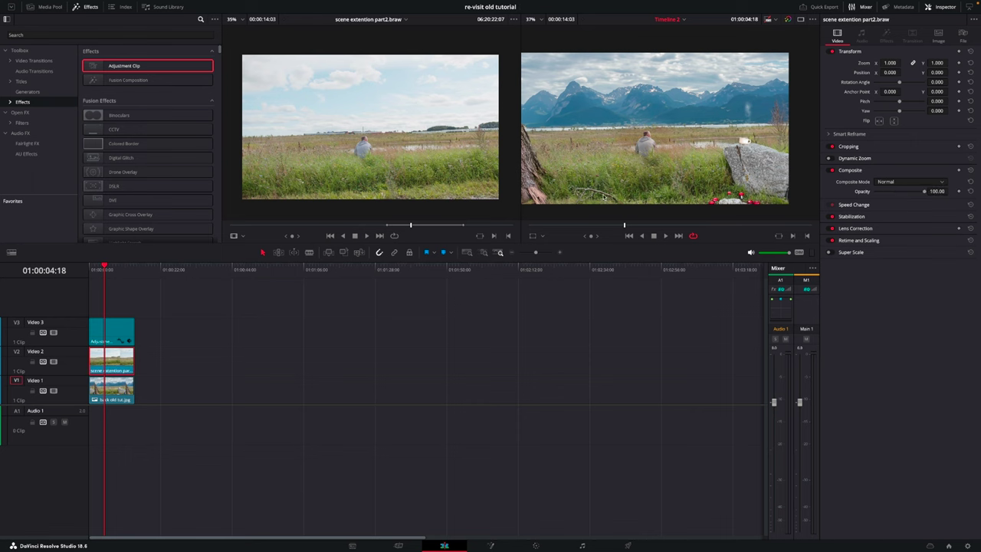
pyautogui.click(91, 273)
pyautogui.press('space')
pyautogui.press('p')
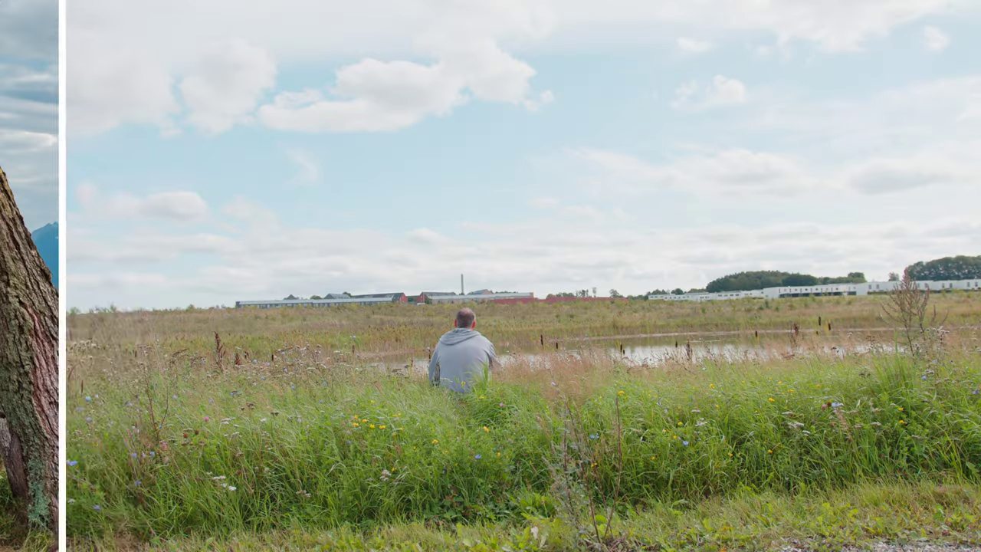